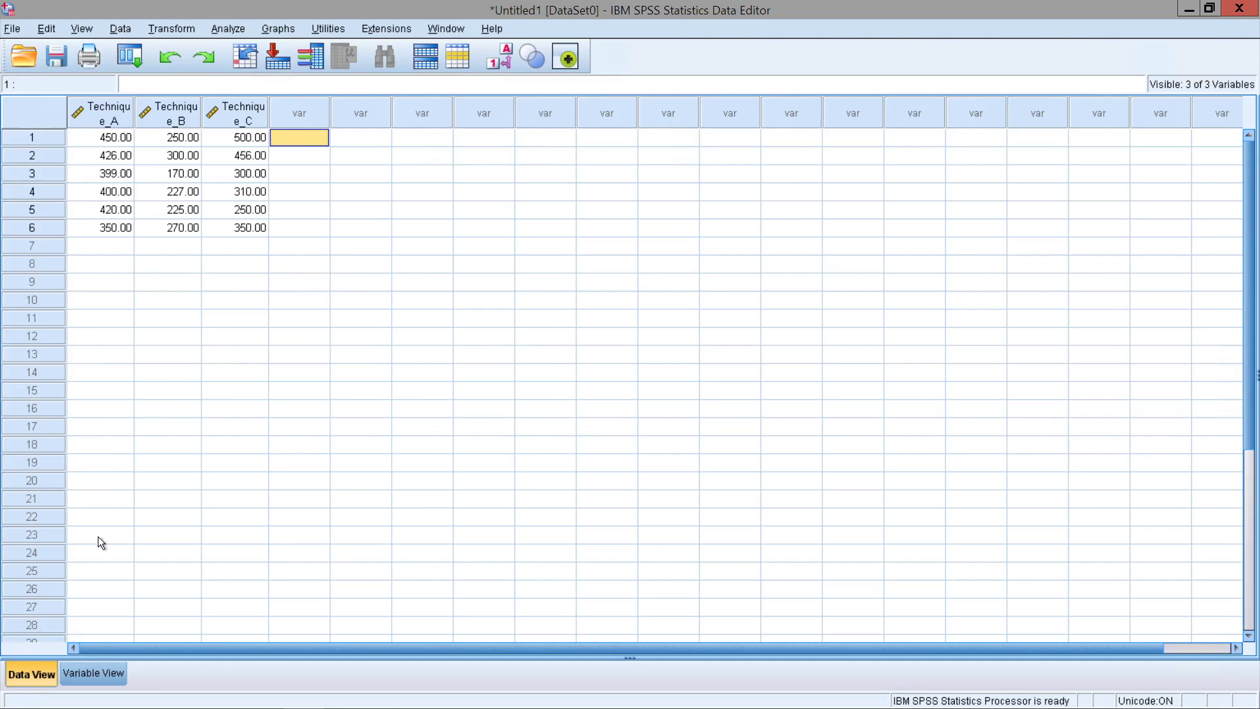
Finish entering the six scores per technique by selecting an empty cell below the data.
click(141, 248)
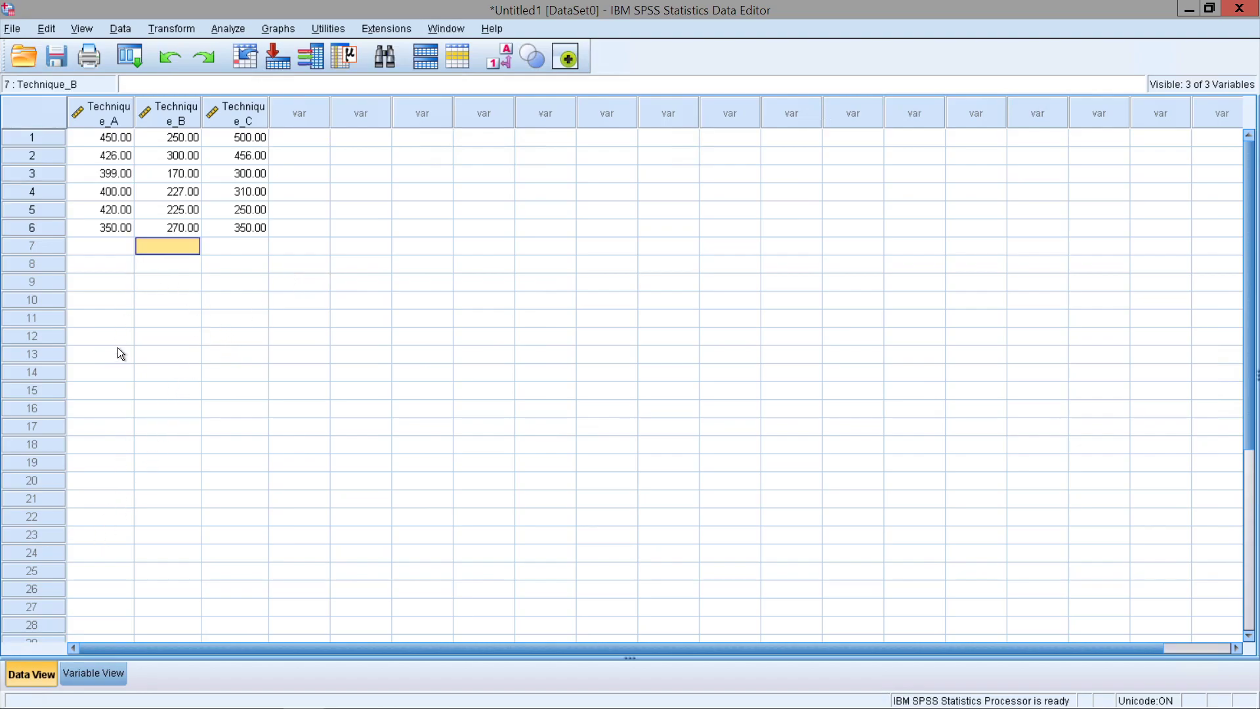
In Variable View, confirm Technique_A, Technique_B and Technique_C are Numeric, width 8, 2 decimals, Scale.
click(97, 681)
click(132, 110)
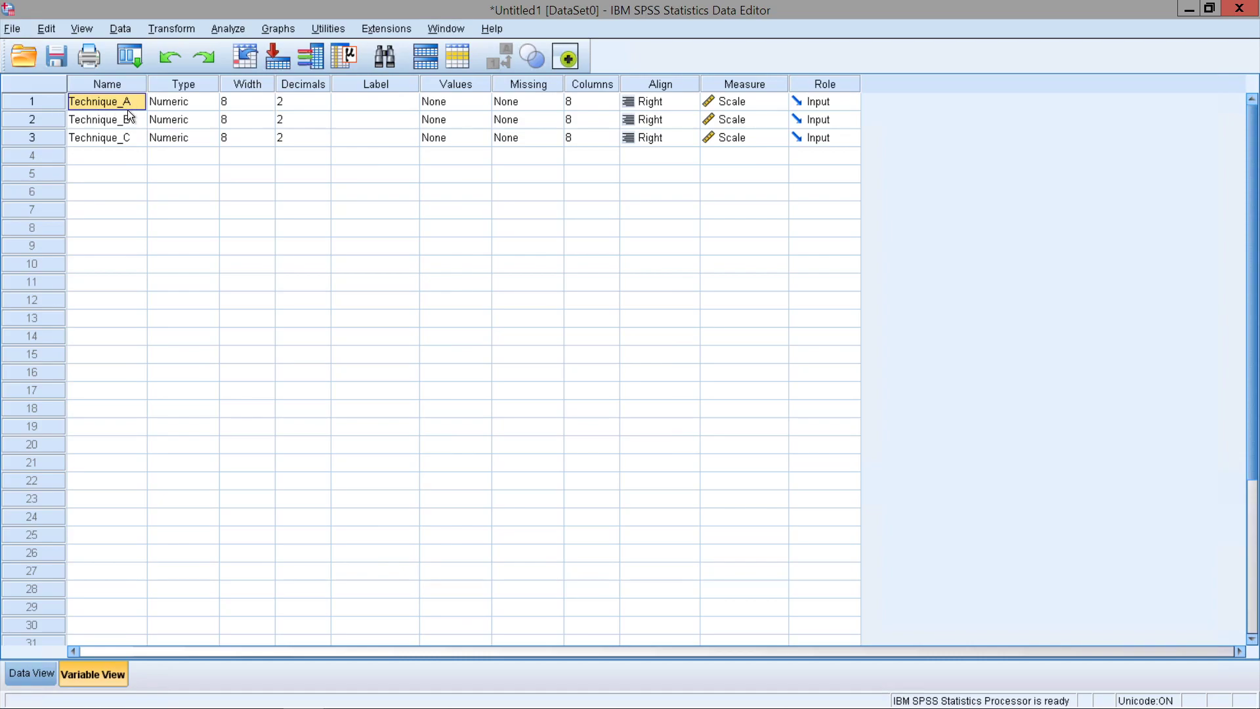
click(113, 120)
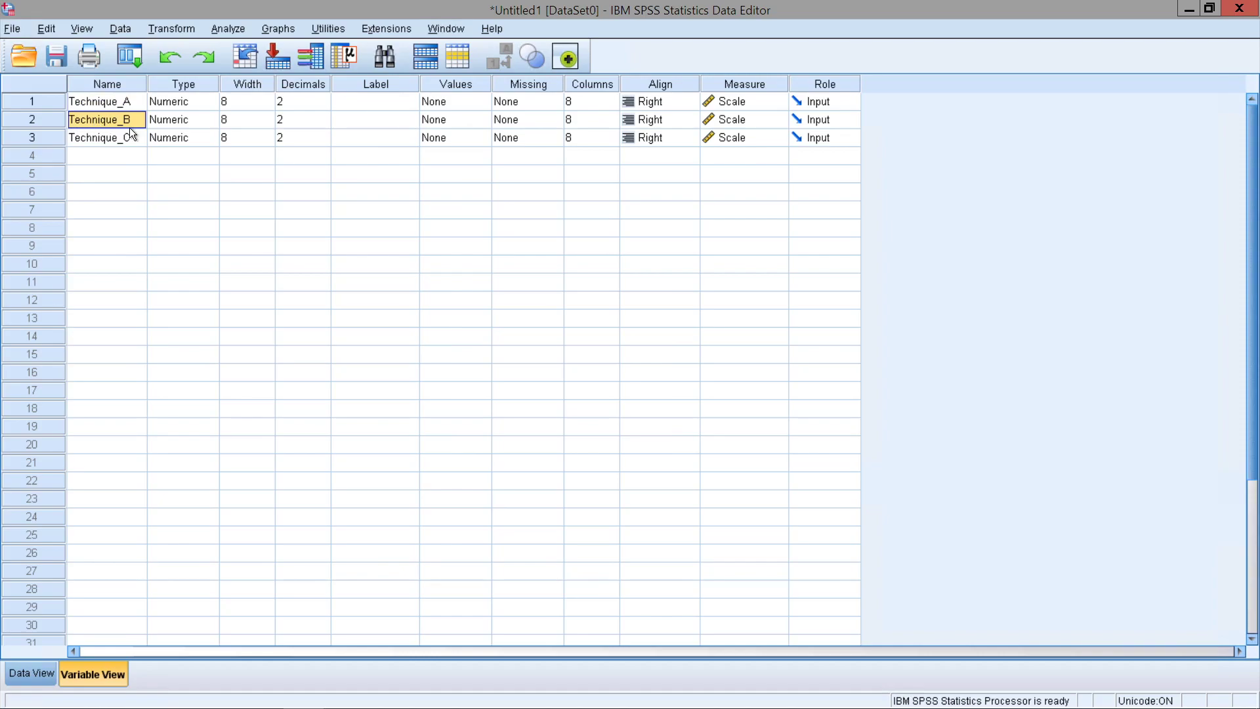
click(114, 143)
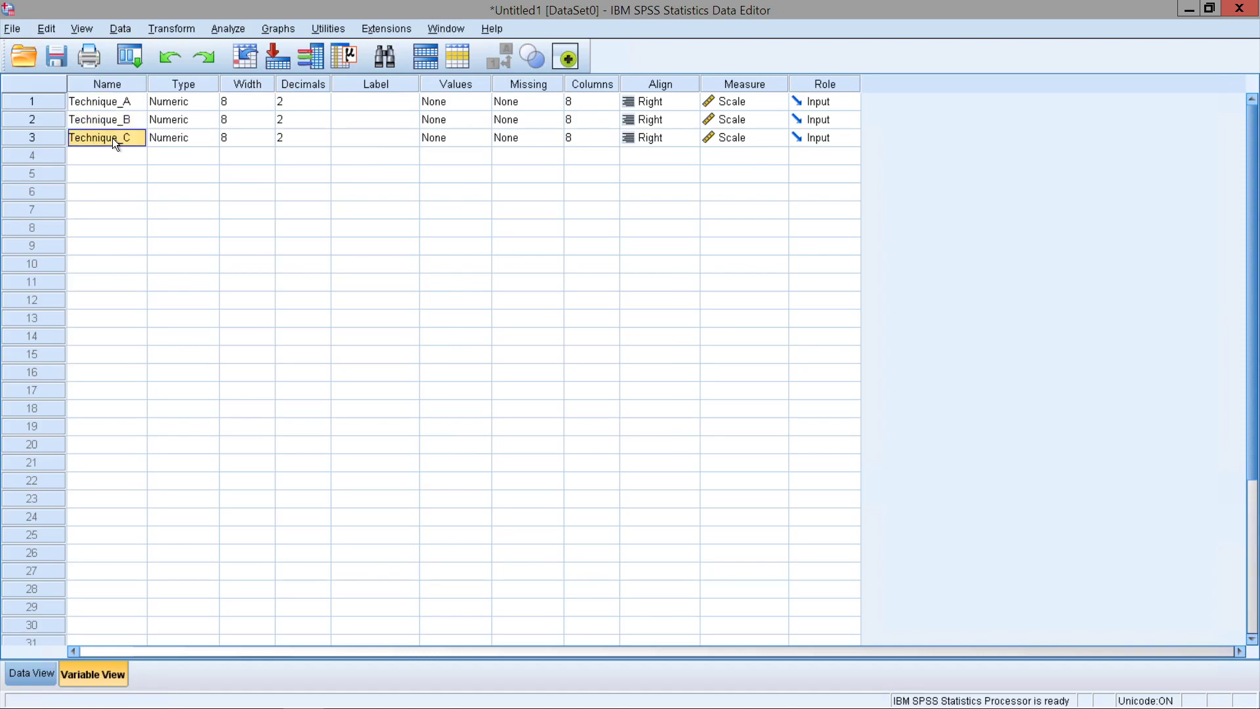
click(765, 101)
click(765, 101)
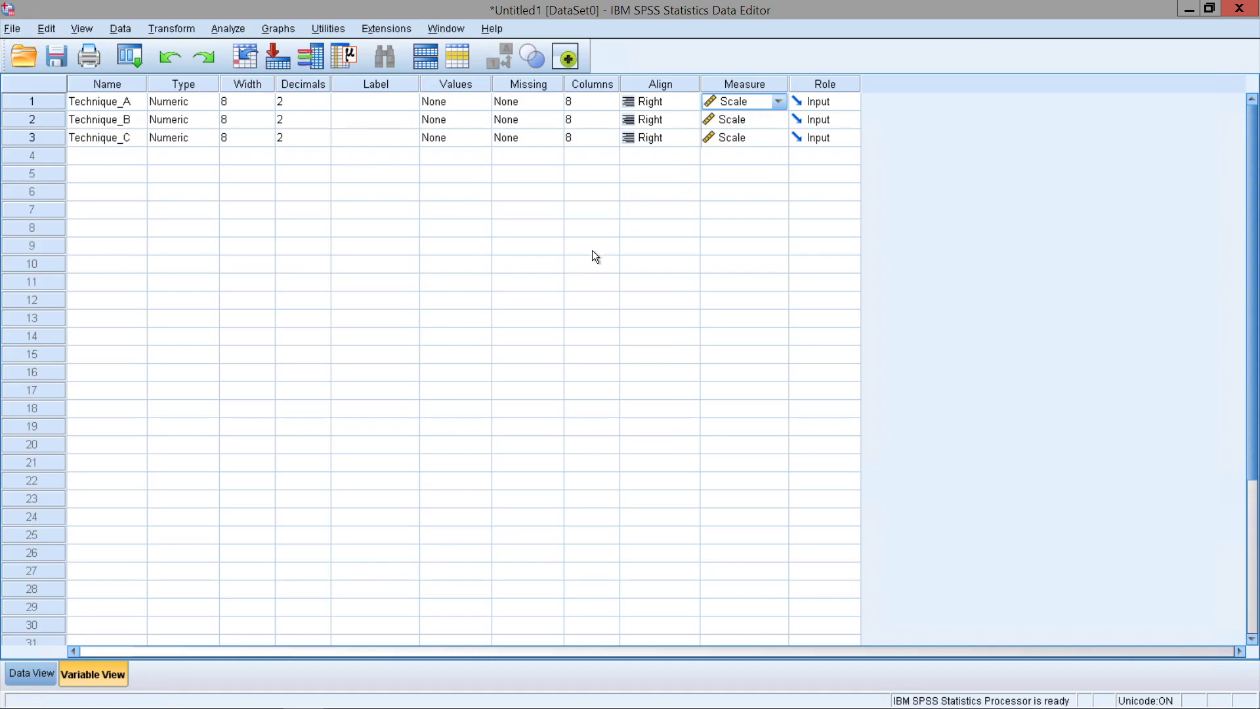
Back in Data View, review Technique_A's scores: 450, 426, 399, 400, 420, 350.
click(46, 674)
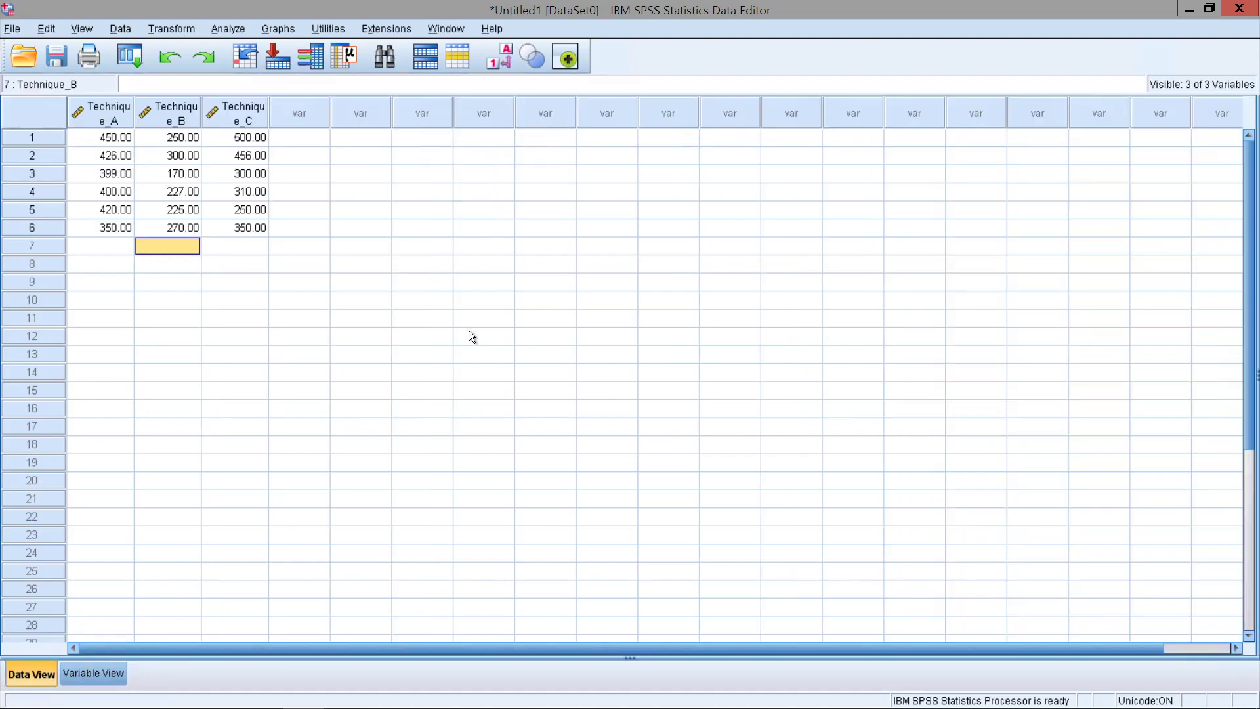
click(91, 143)
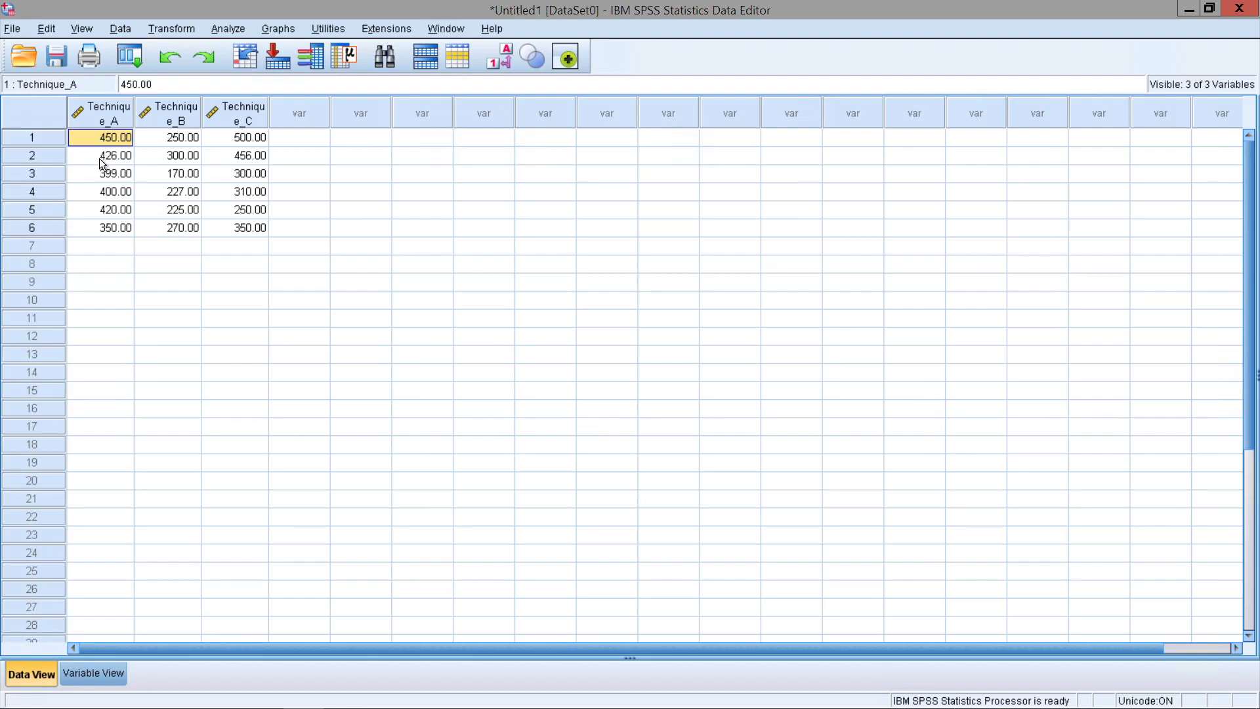
click(100, 158)
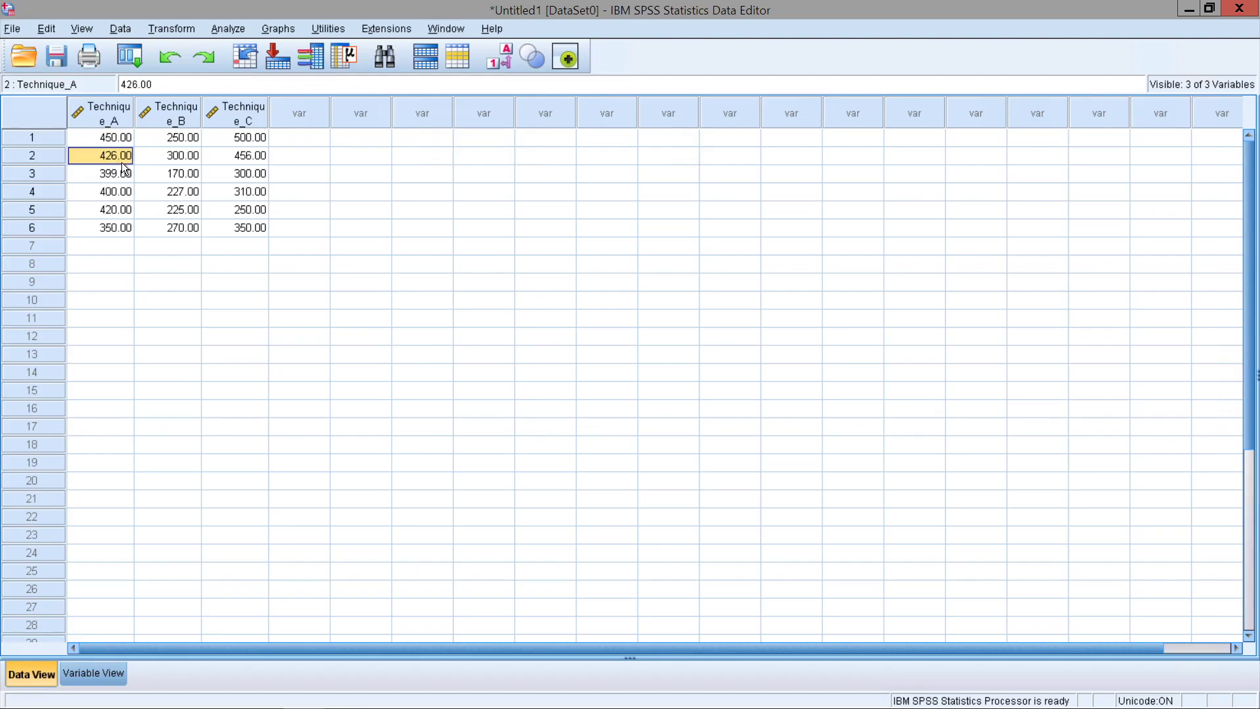
click(89, 174)
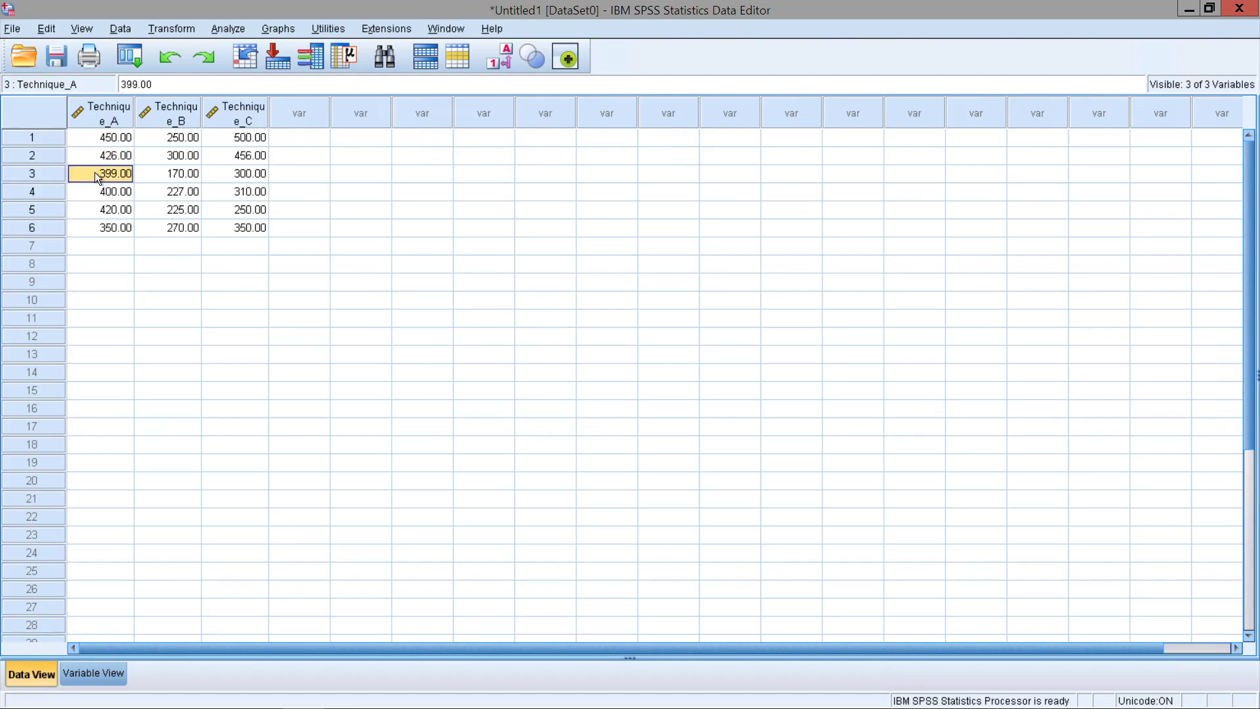
click(76, 197)
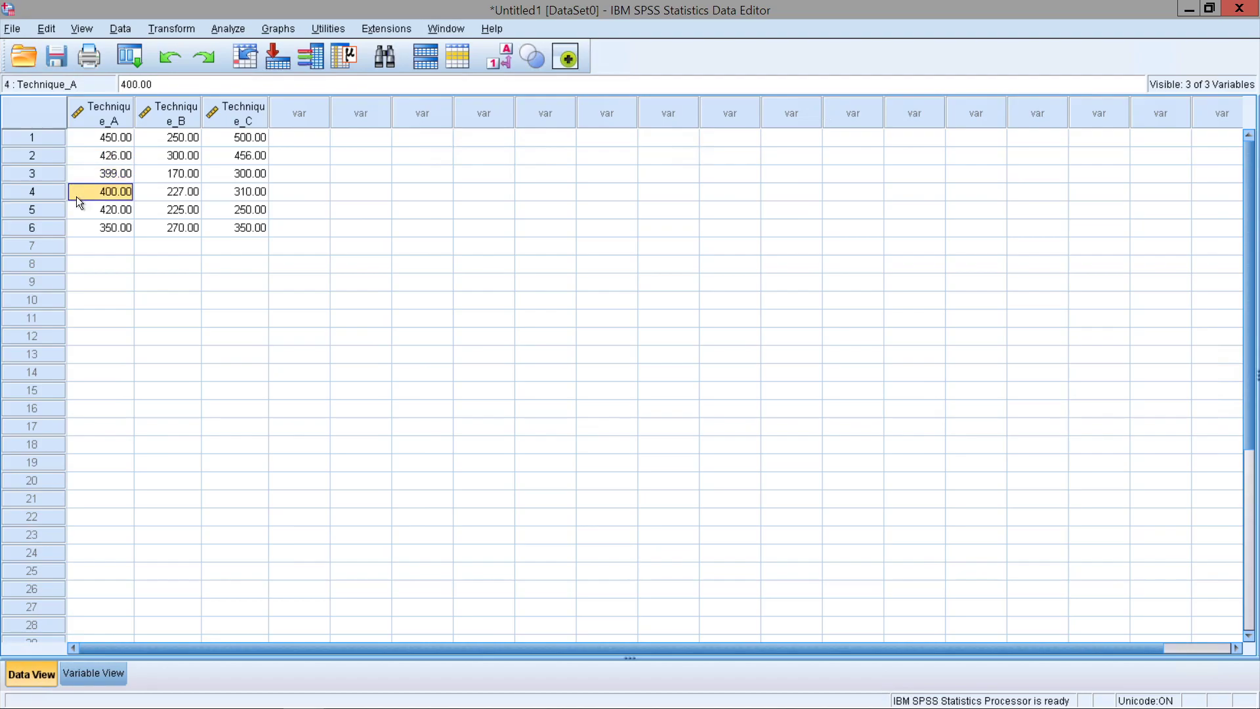
click(84, 213)
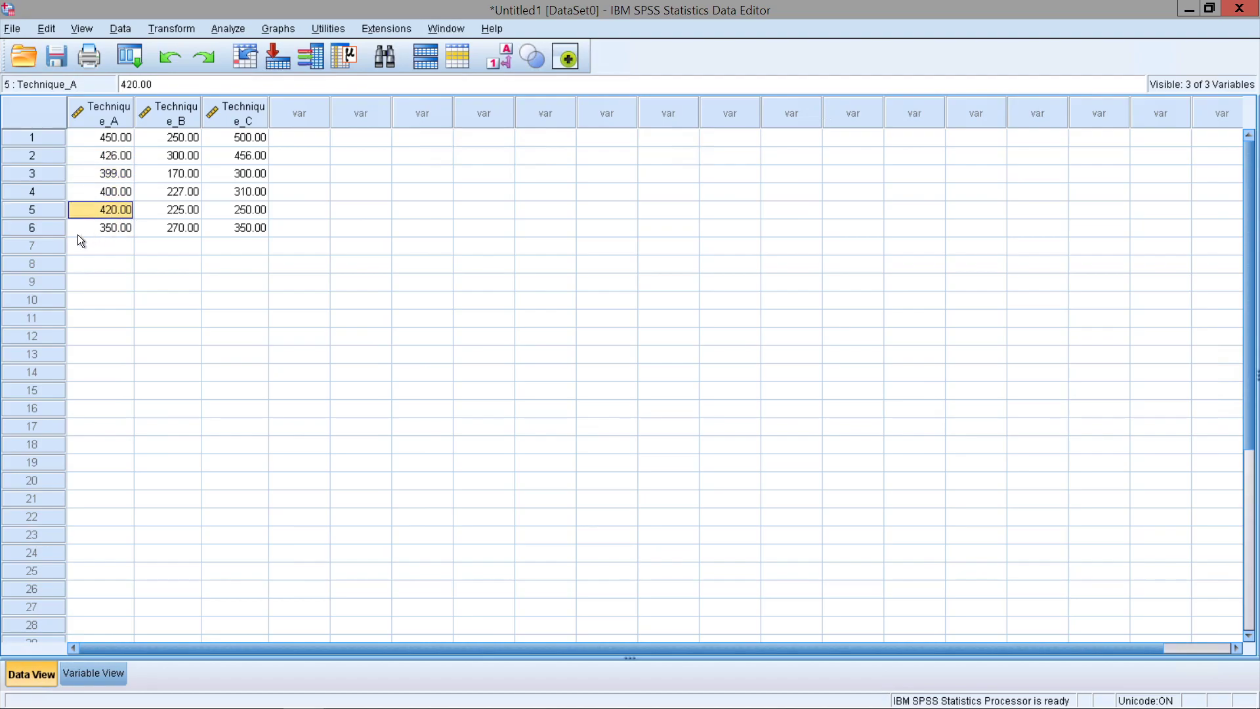
click(75, 233)
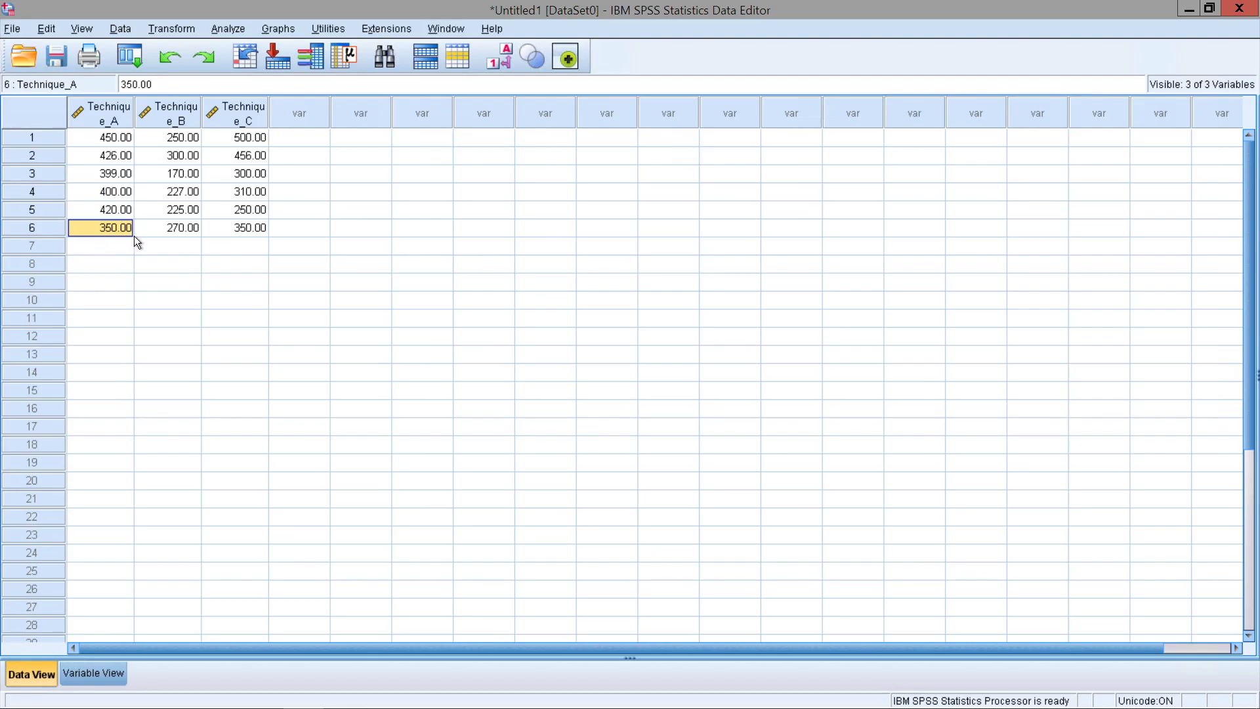
Review Technique_B's scores, including 250, 300, 170, 227 and 270.
click(194, 140)
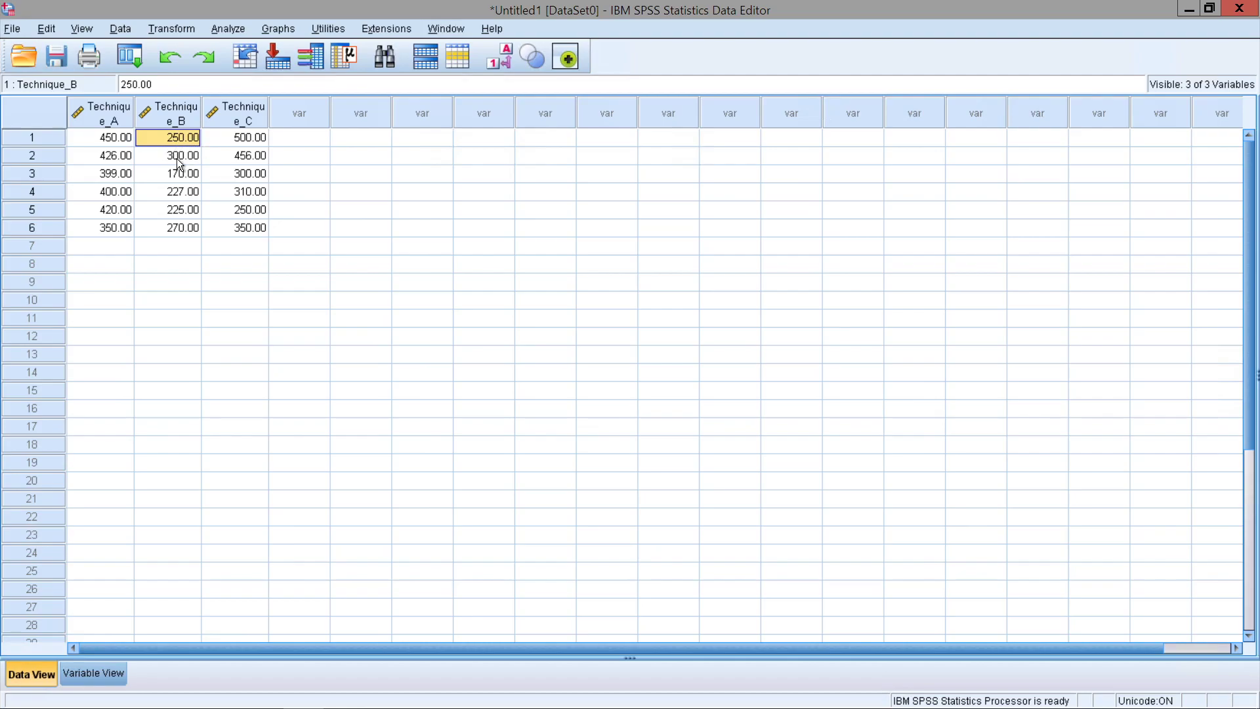
click(176, 160)
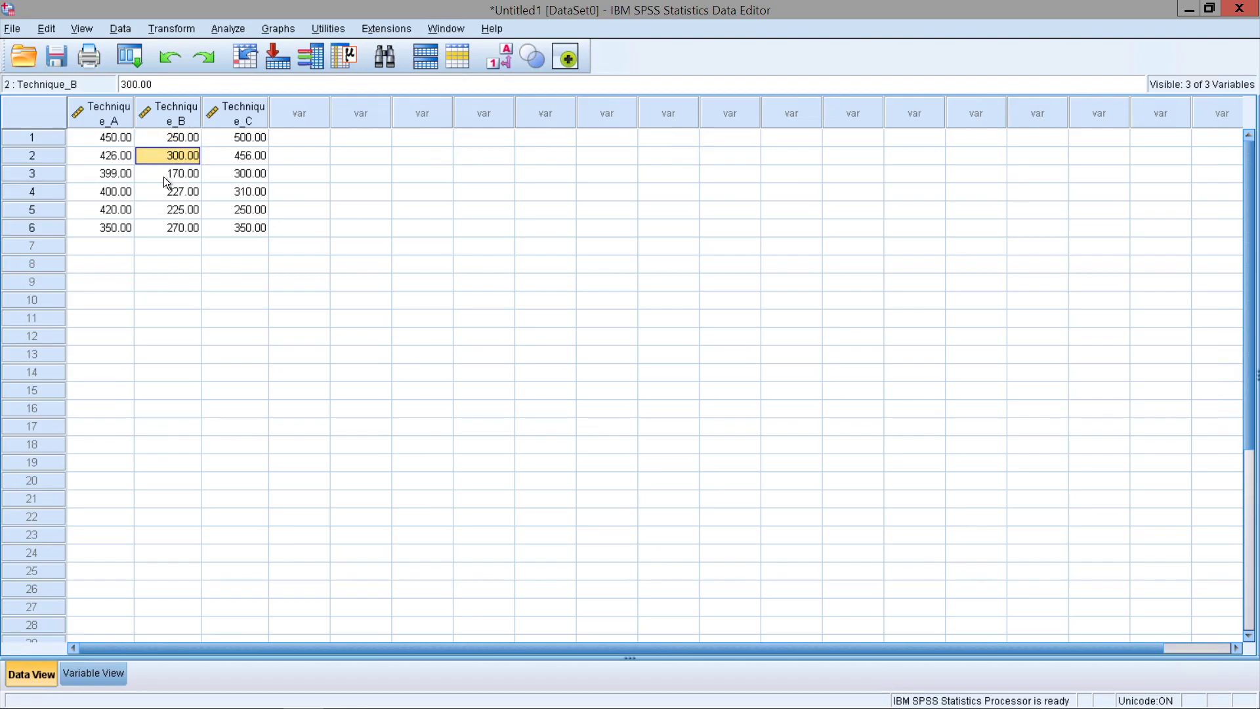
click(163, 176)
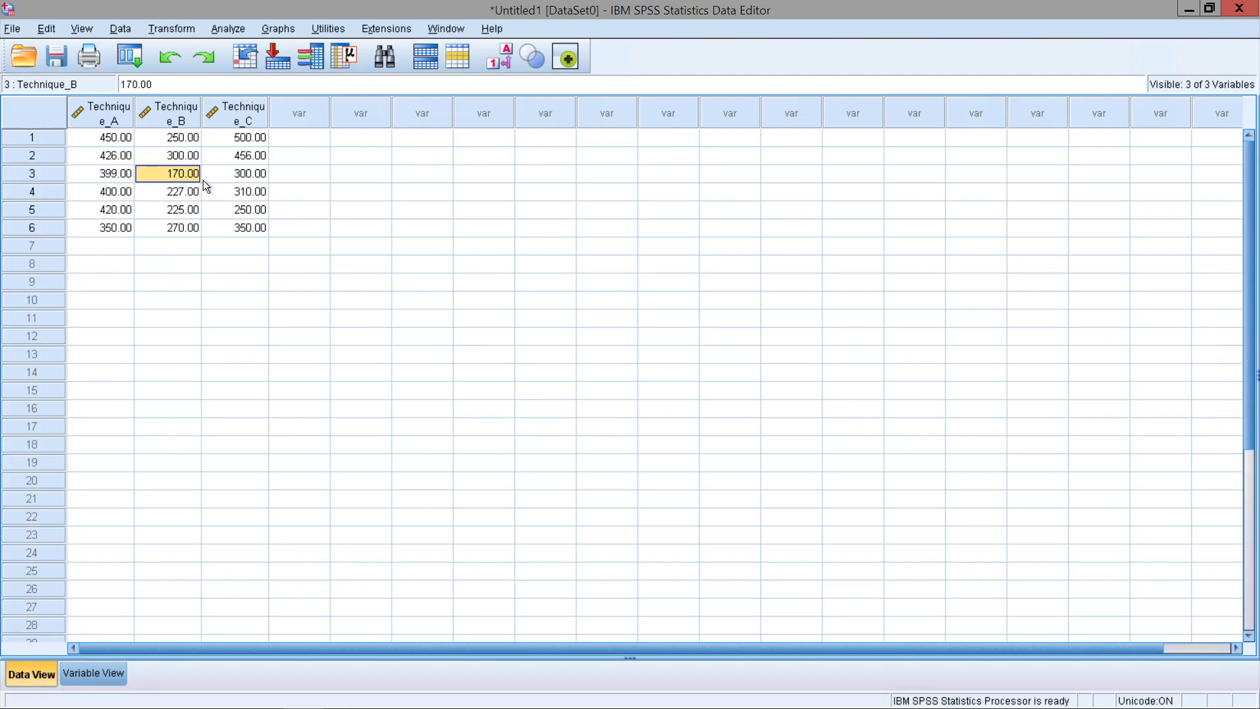
click(166, 197)
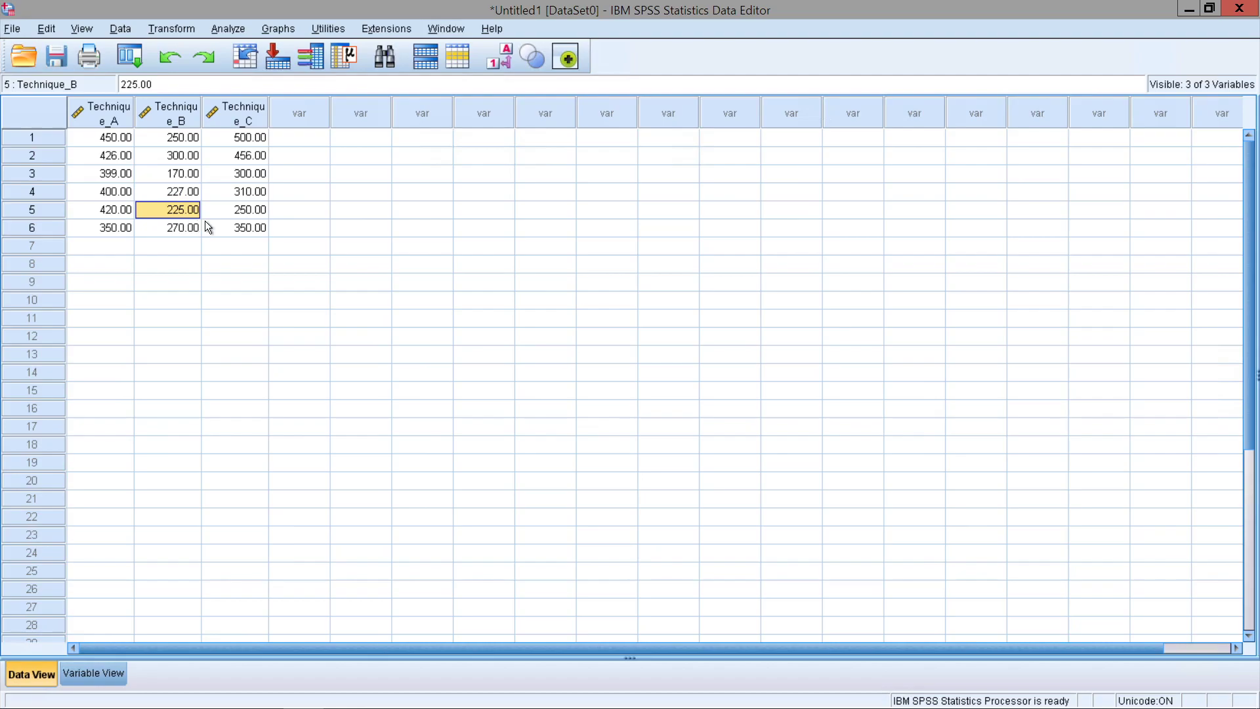
click(176, 235)
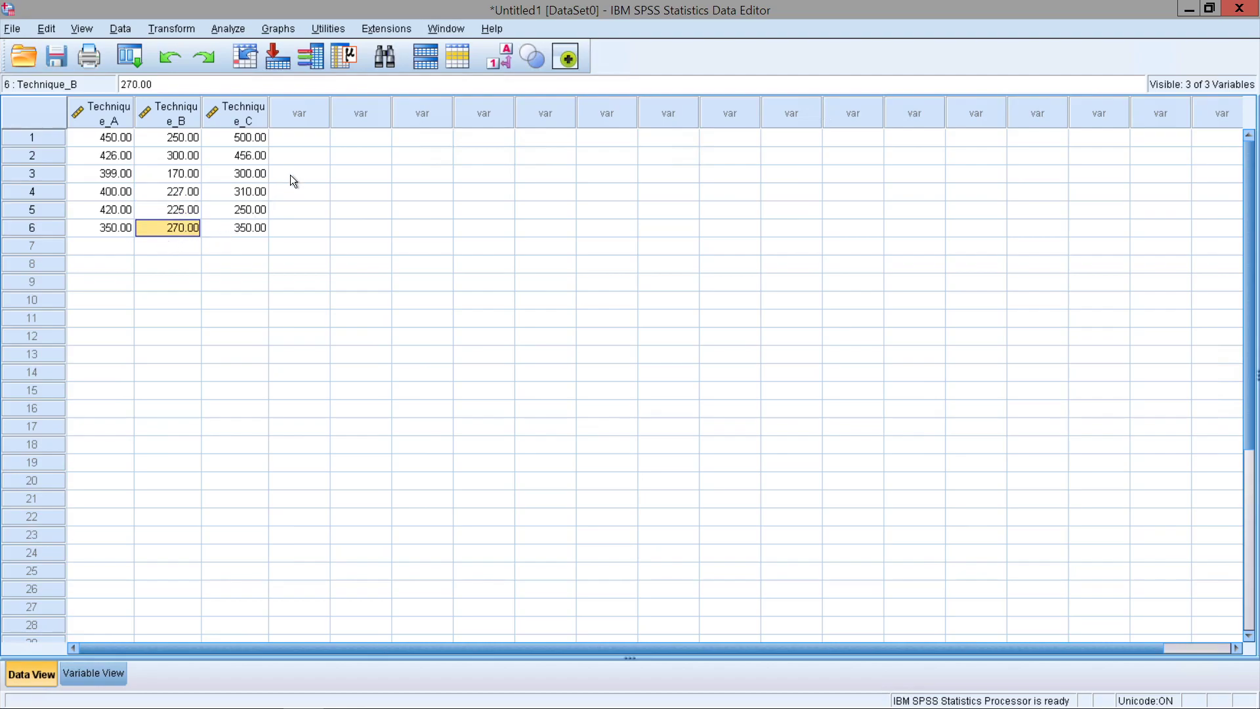
Review Technique_C's scores (500, 456, 300, rows 4–5) and finish editing.
click(250, 140)
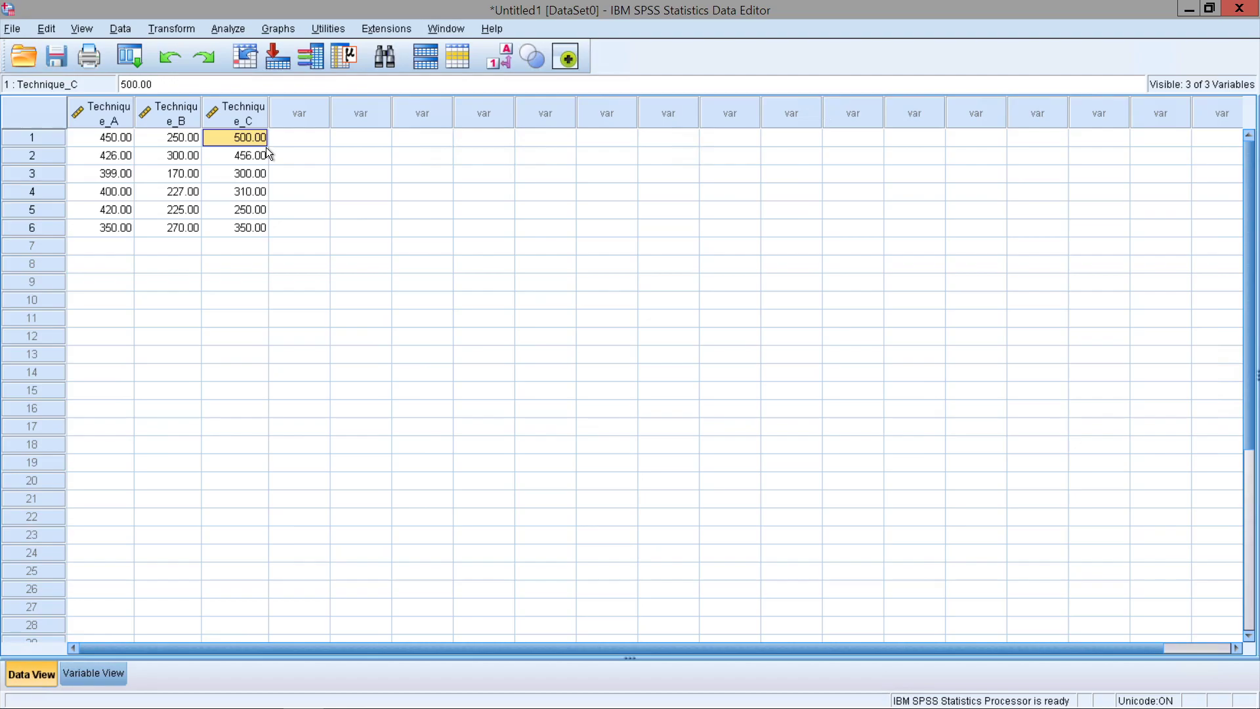
click(250, 158)
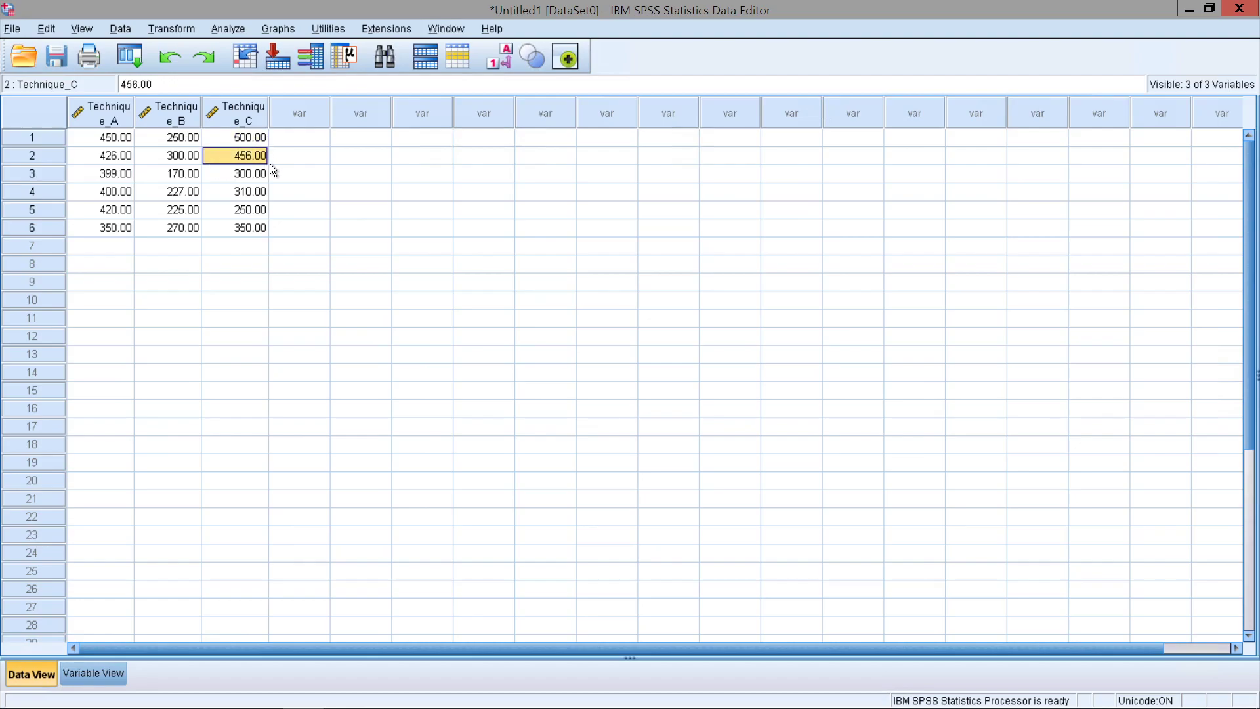
click(245, 176)
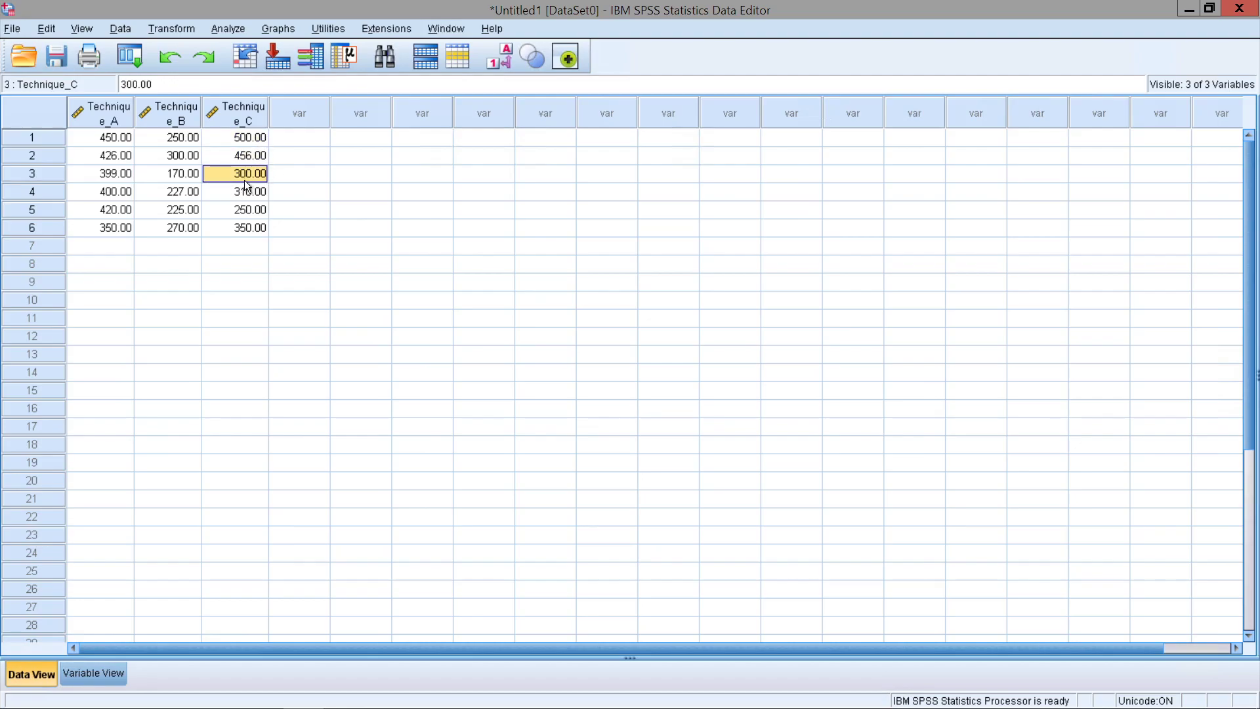
click(247, 195)
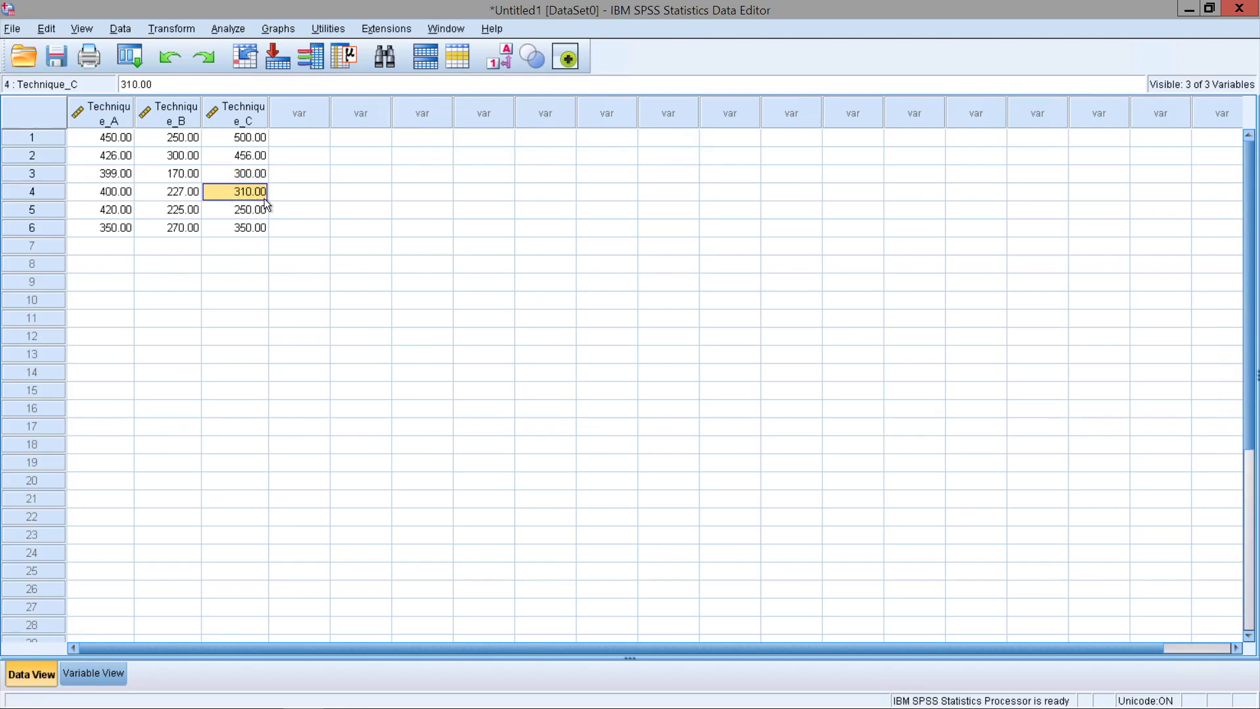
click(247, 214)
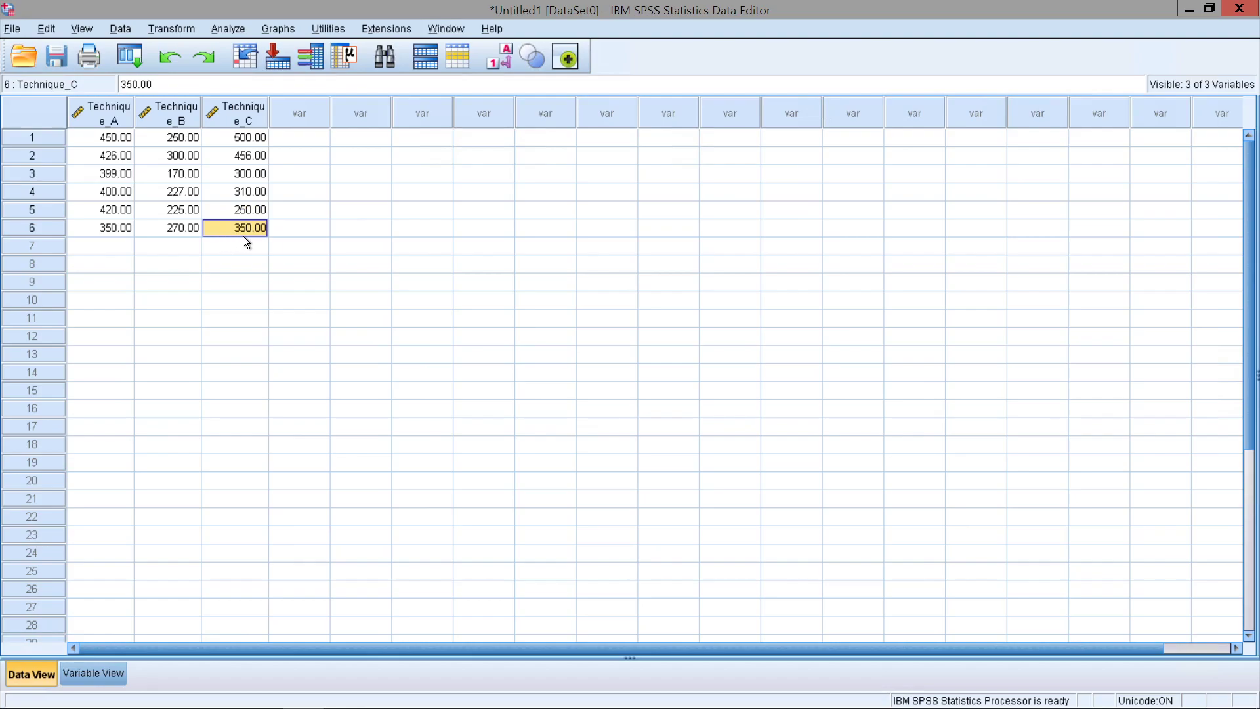
click(295, 235)
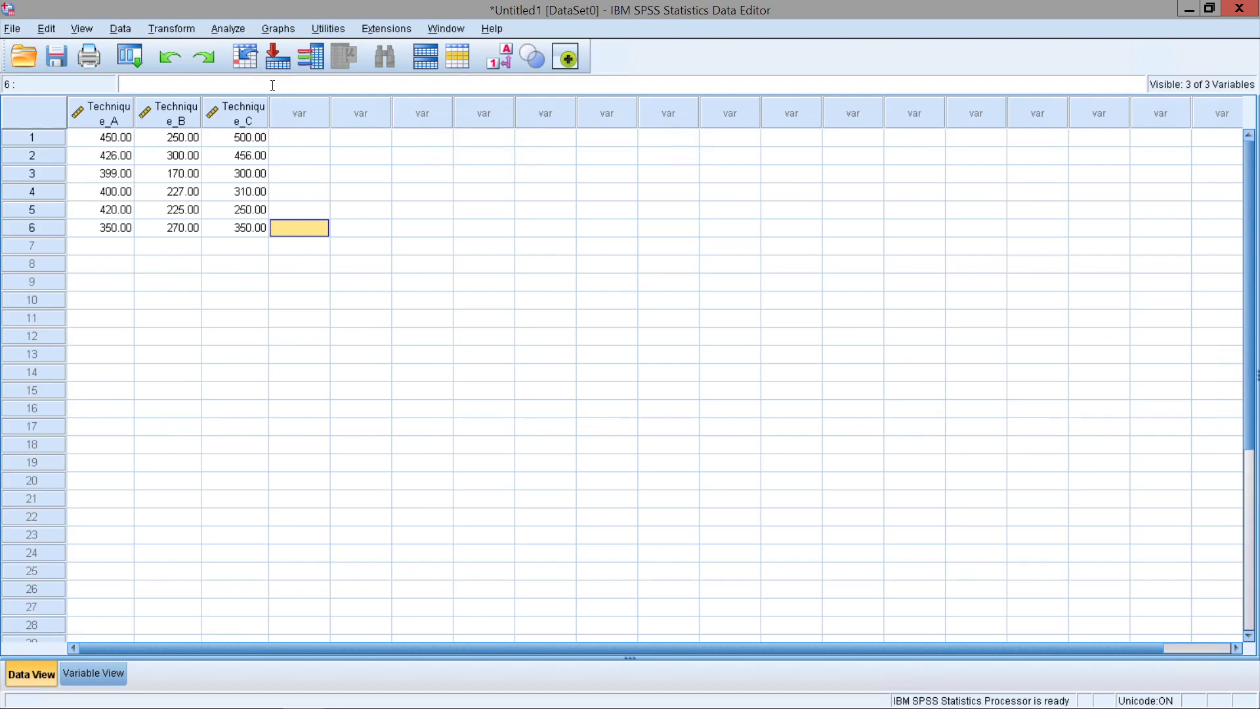
Start a Repeated Measures analysis from Analyze > General Linear Model.
click(227, 34)
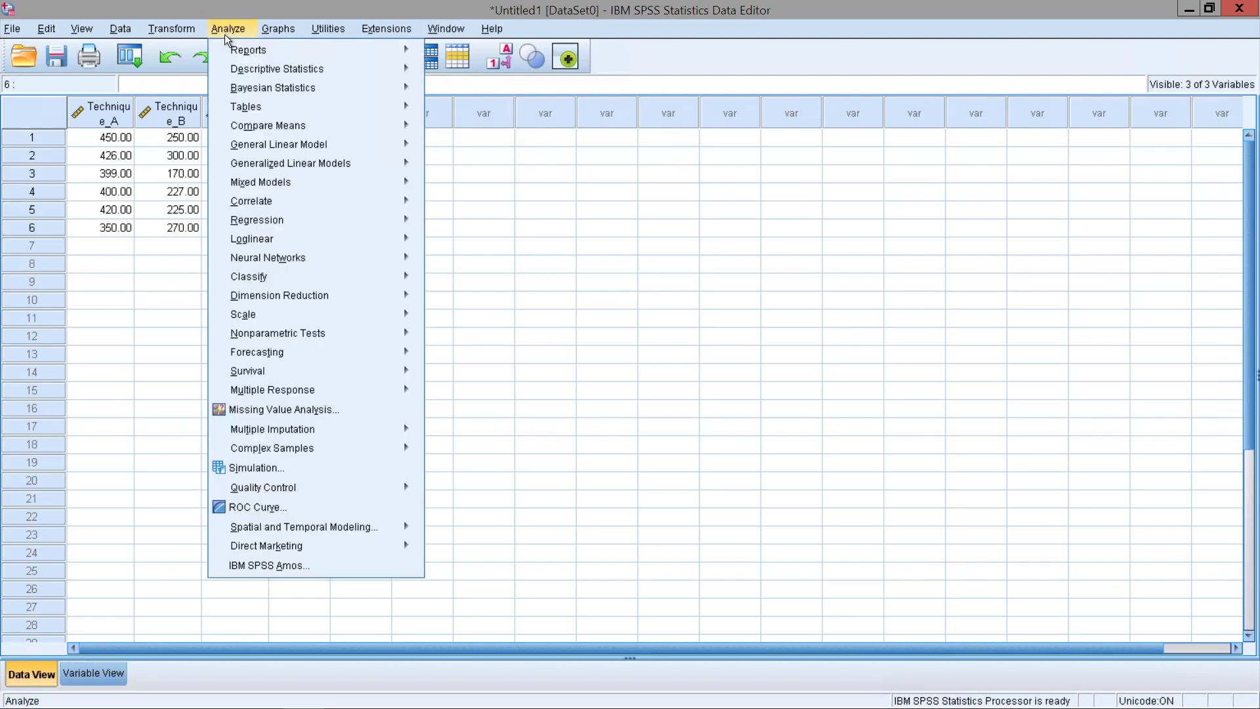
mouse_move(286, 148)
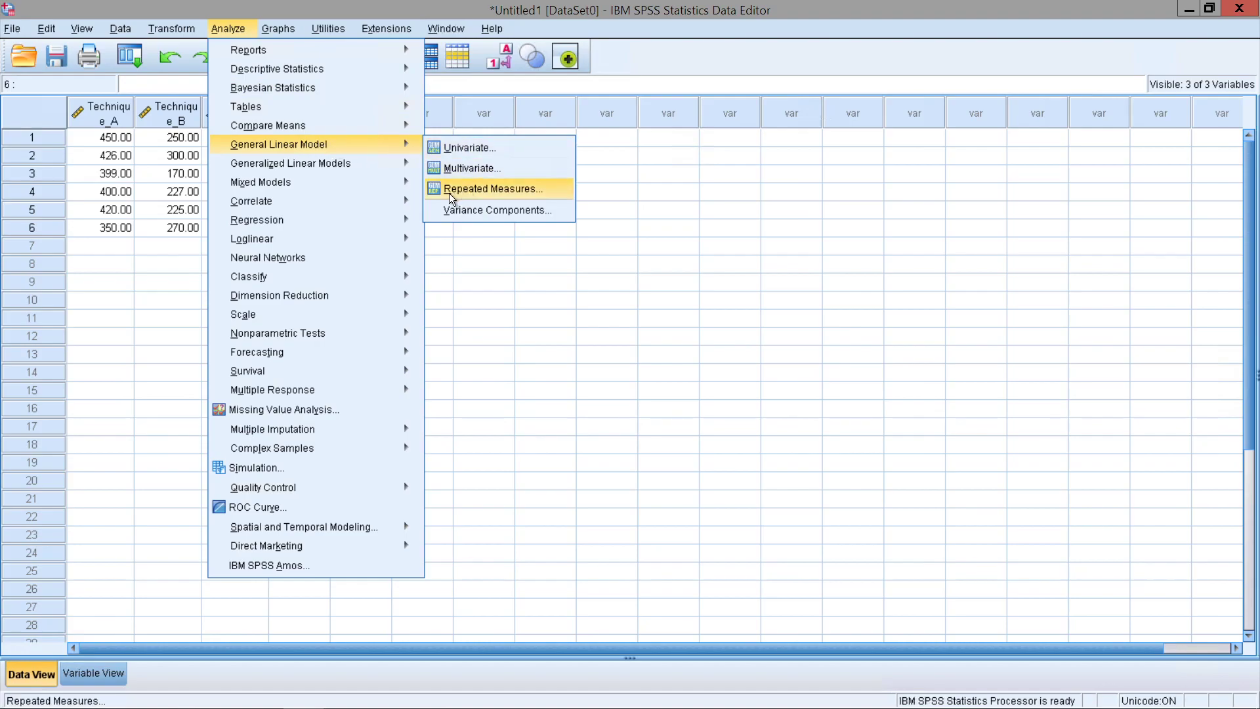
click(512, 194)
drag(591, 198, 496, 127)
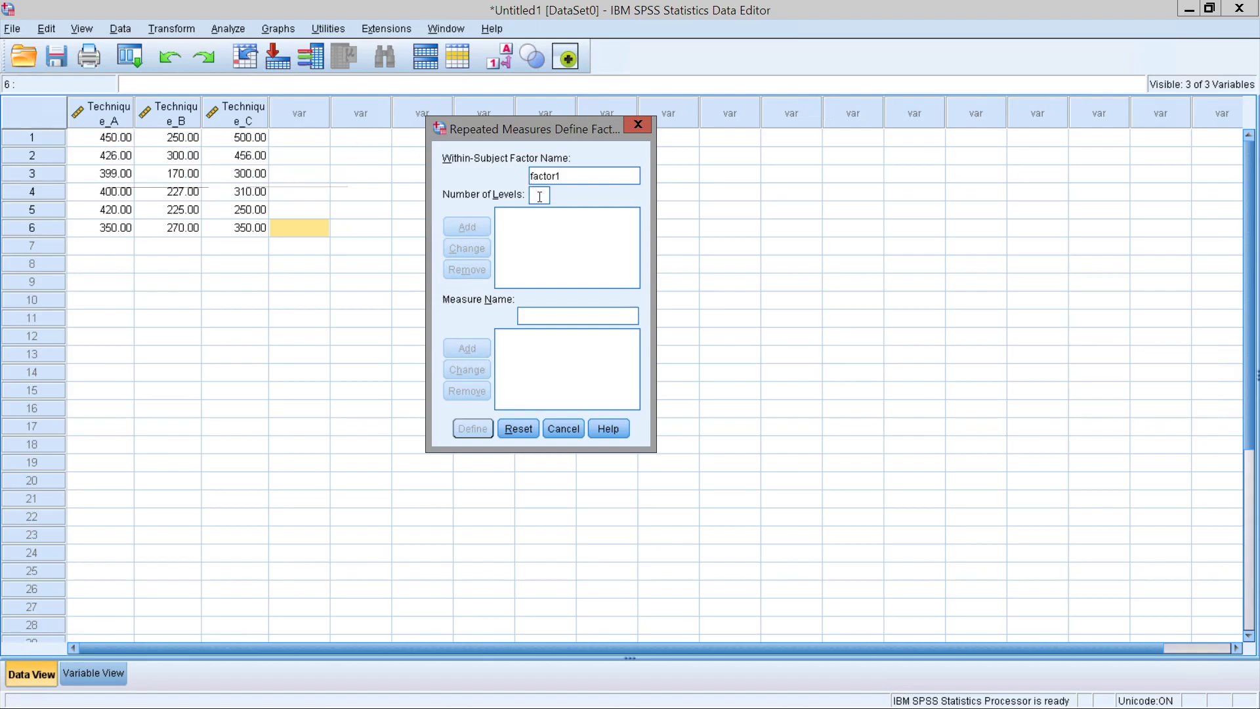
Name the within-subject factor Reading with 3 levels and add it as Reading(3).
text(3)
key(shift+Tab)
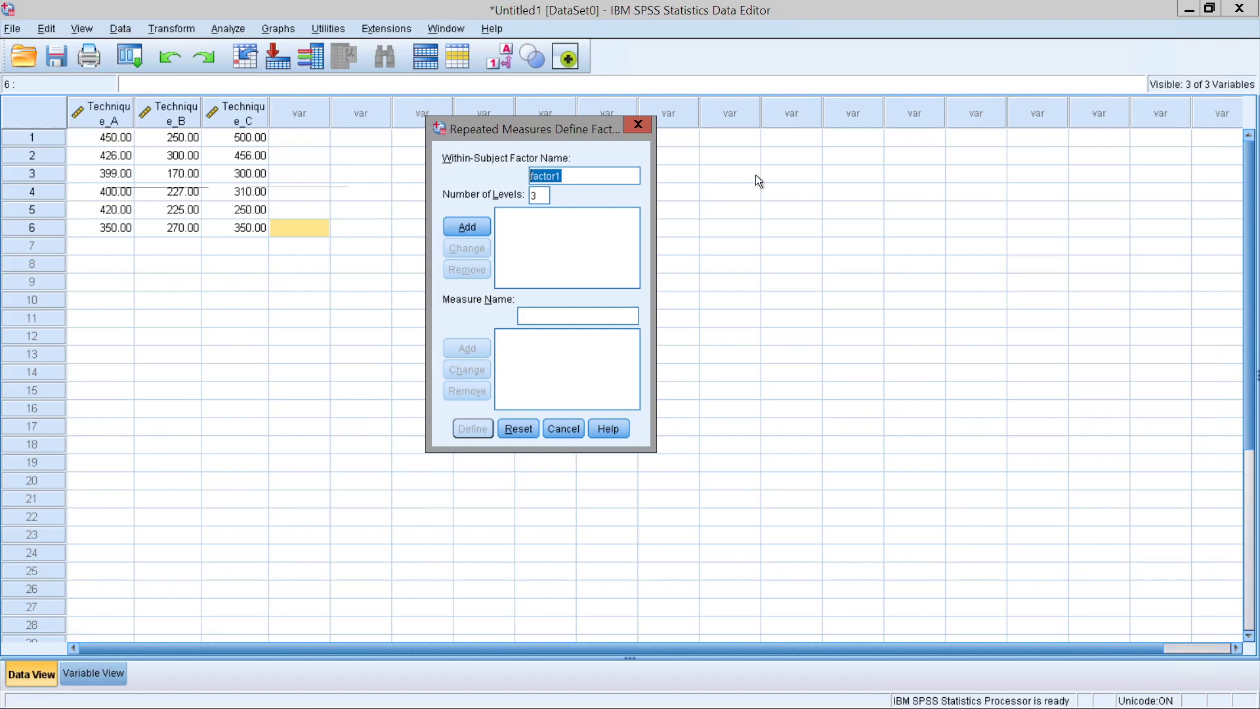
click(589, 172)
double_click(535, 176)
text(Readg)
key(BackSpace)
text(ing)
click(478, 223)
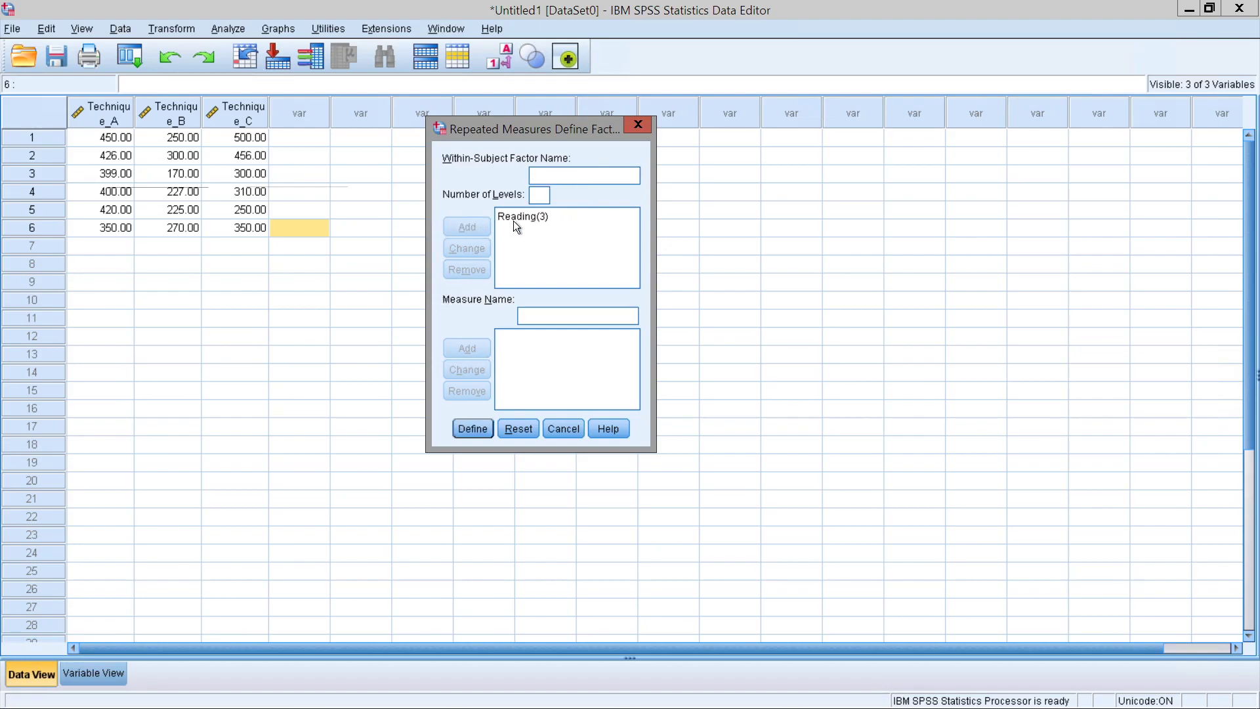
click(514, 222)
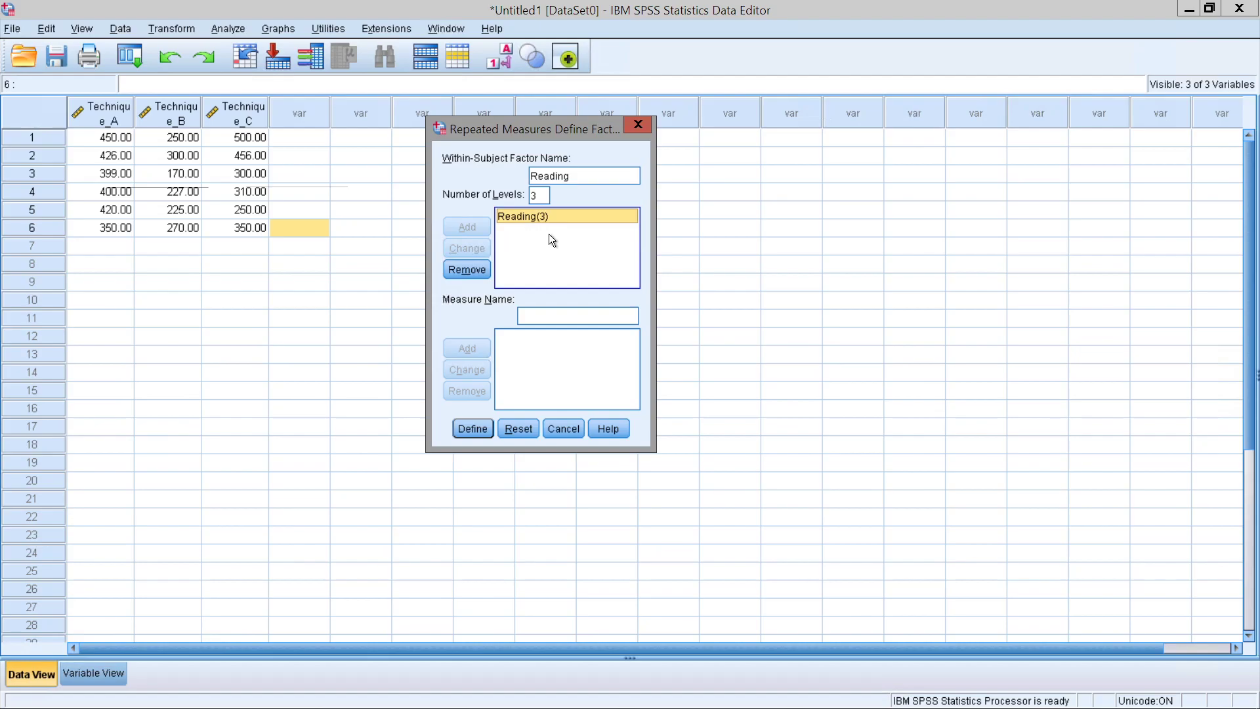
Assign Technique_A, Technique_B and Technique_C to Reading levels 1, 2 and 3.
click(467, 430)
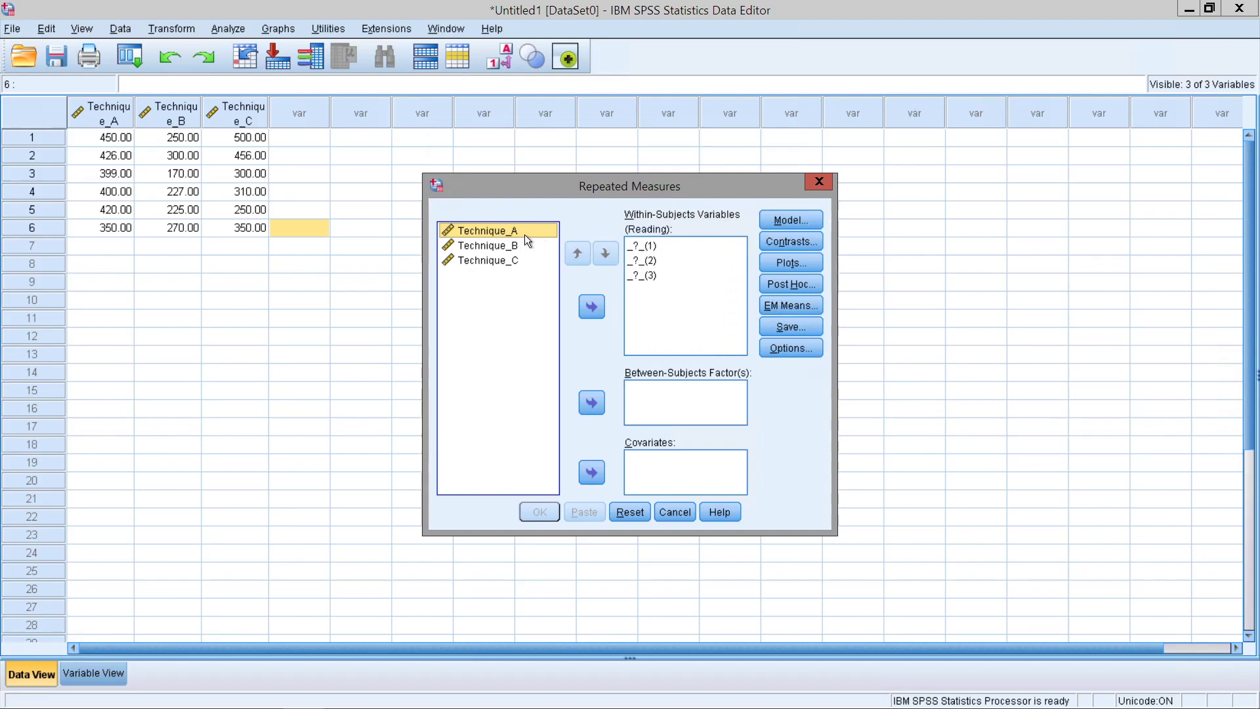
drag(471, 229, 644, 248)
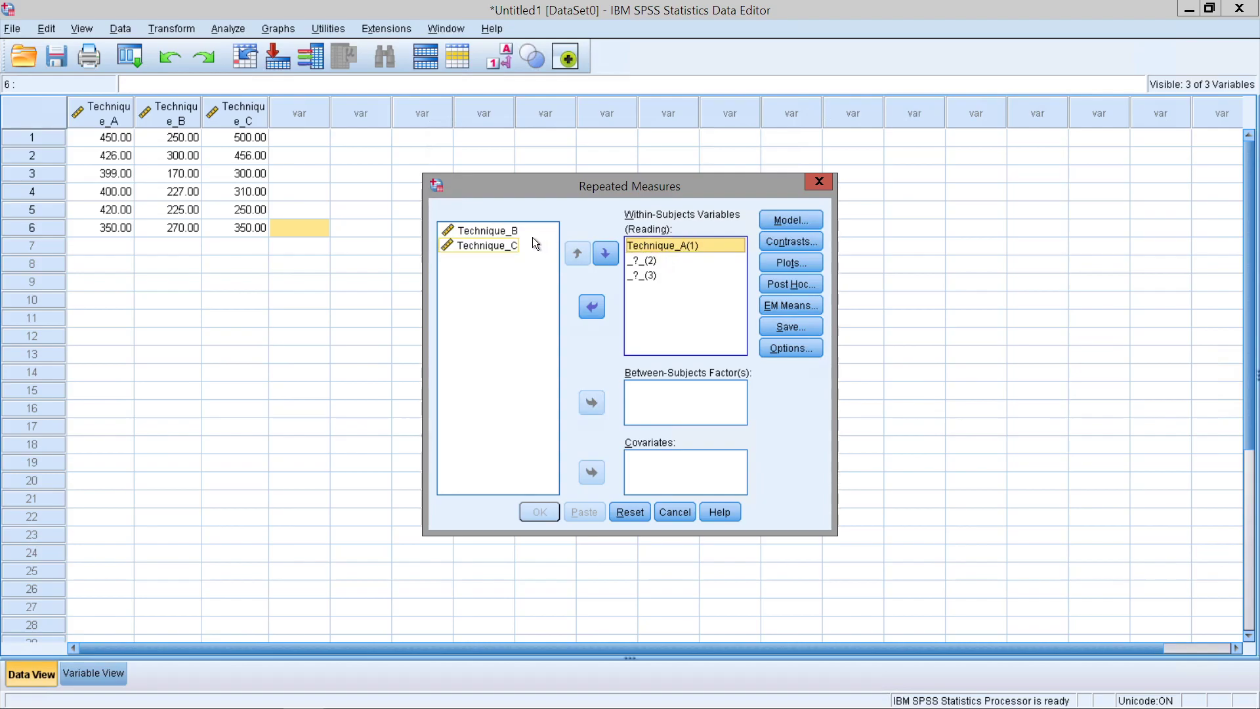
drag(527, 235, 648, 265)
click(490, 230)
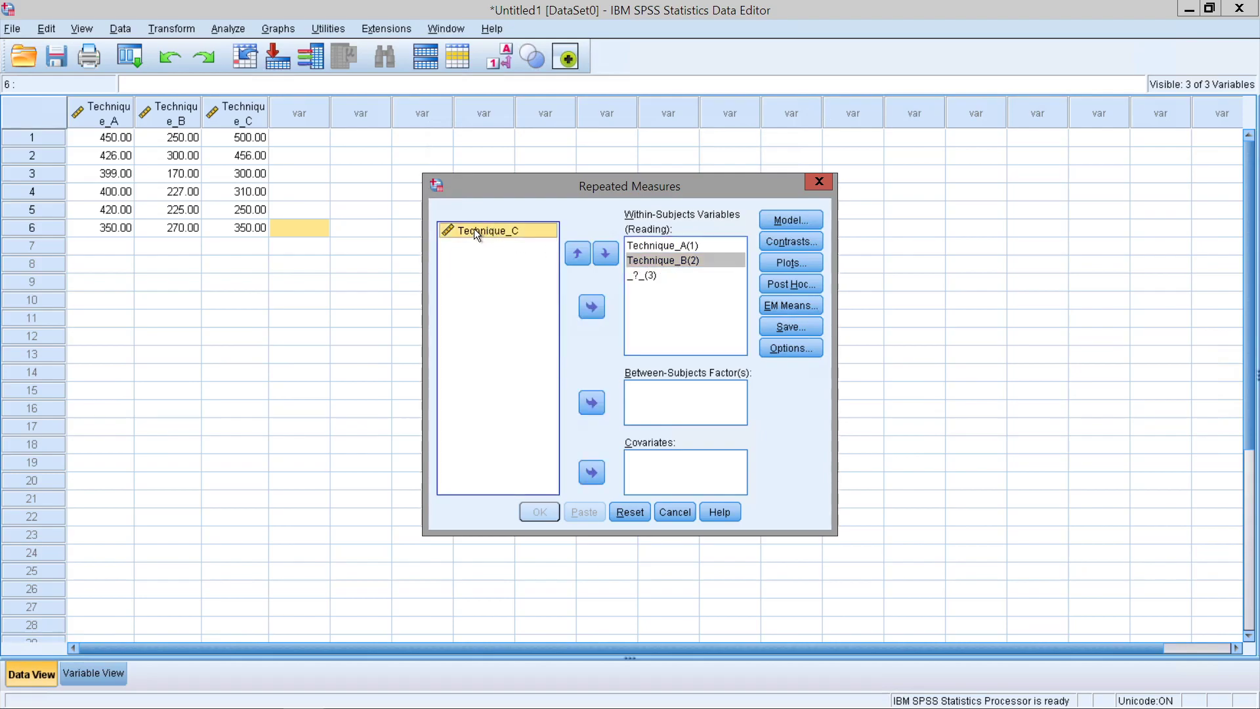
drag(475, 232, 641, 281)
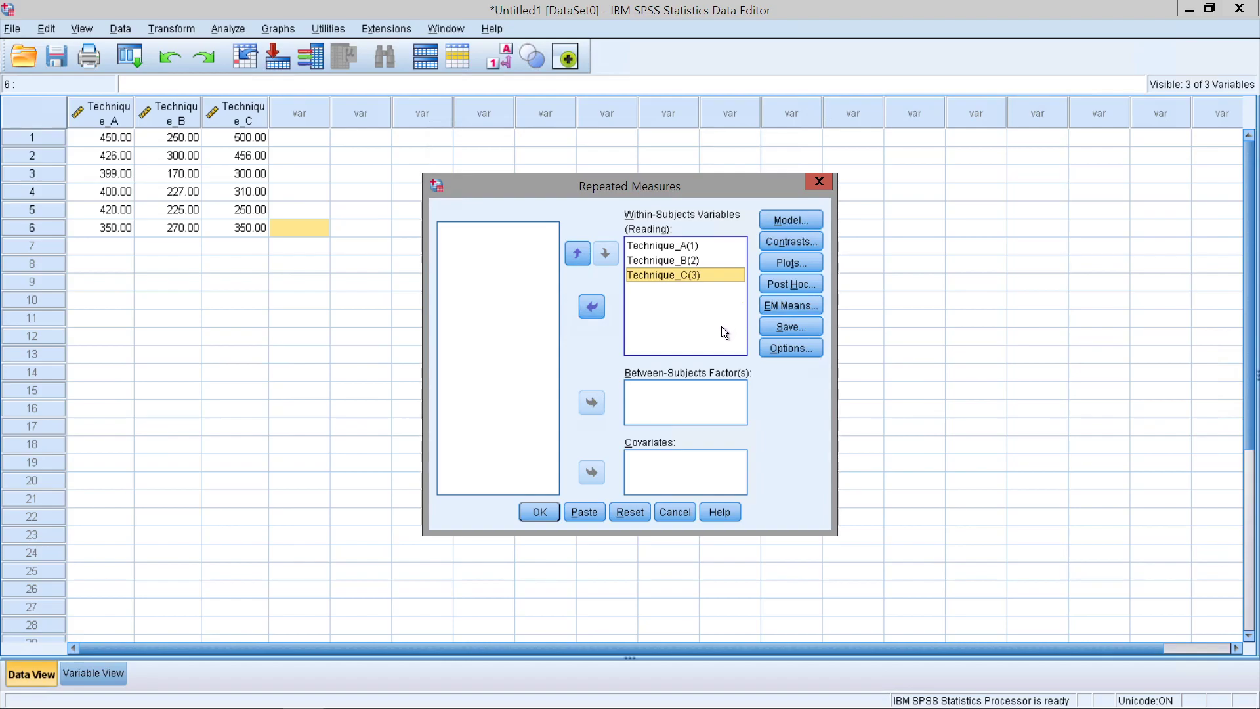
Leave Options unchanged, verify the three level assignments, and run the repeated measures ANOVA.
click(774, 355)
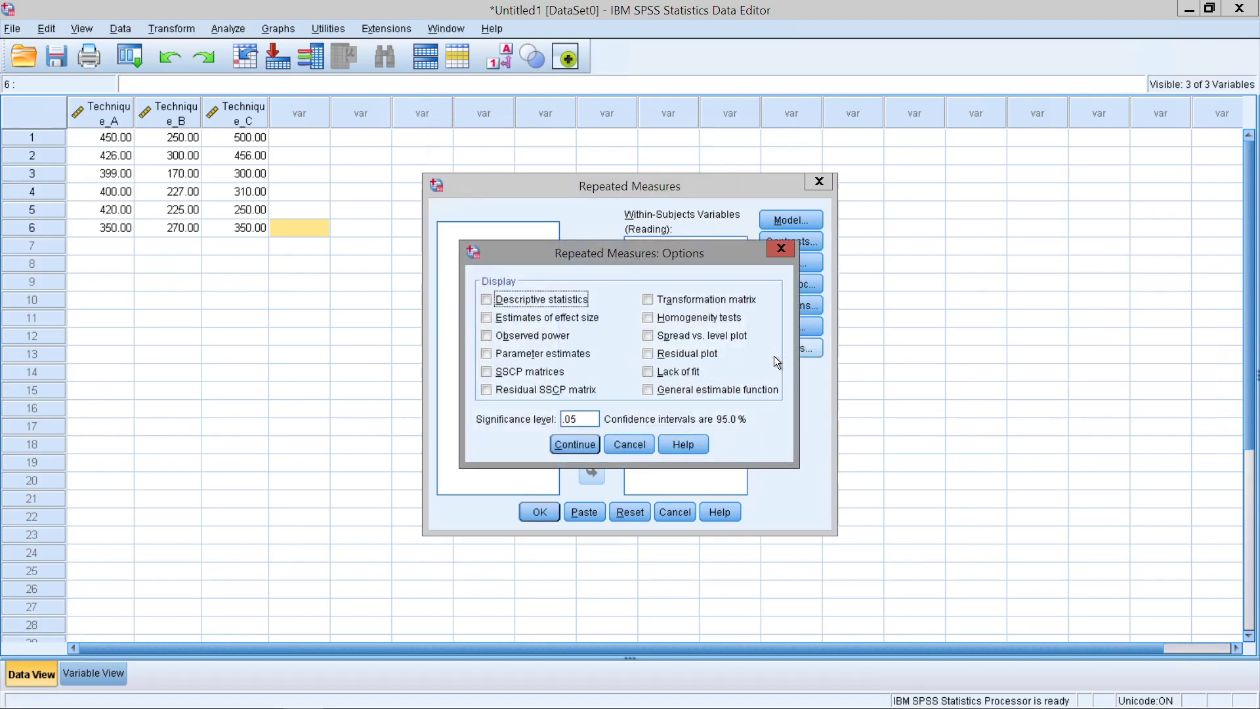
click(779, 249)
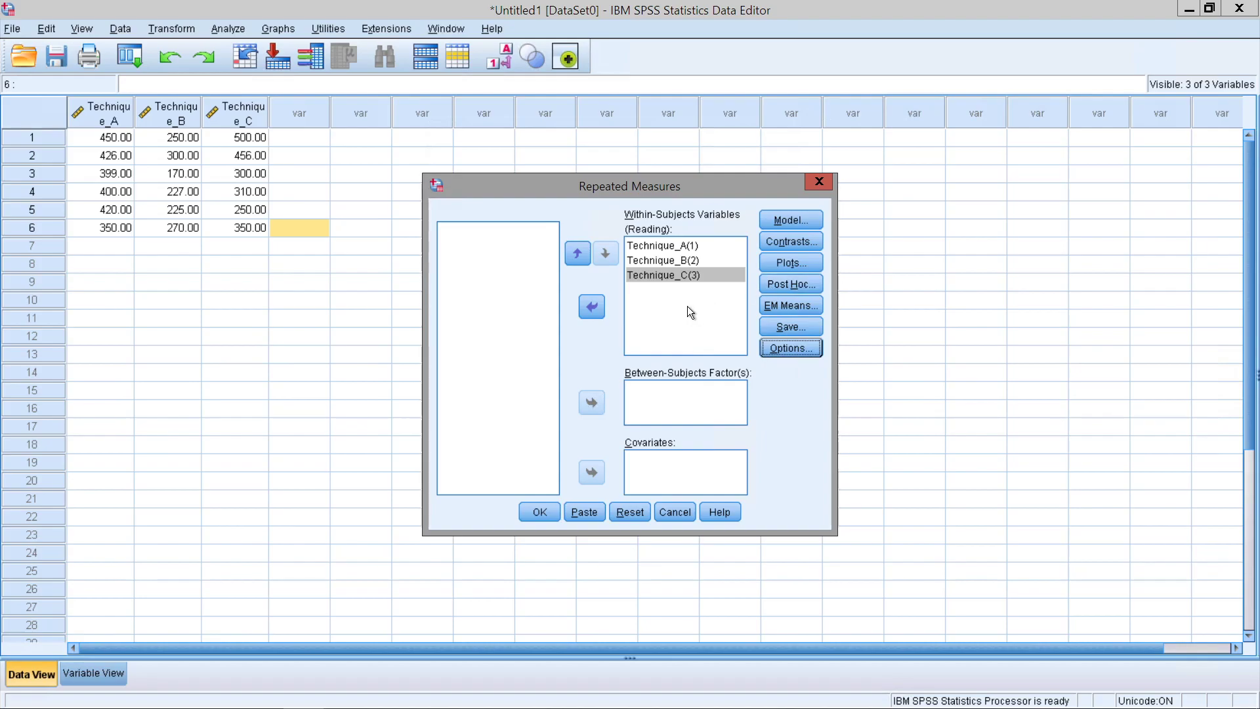
click(671, 247)
click(667, 260)
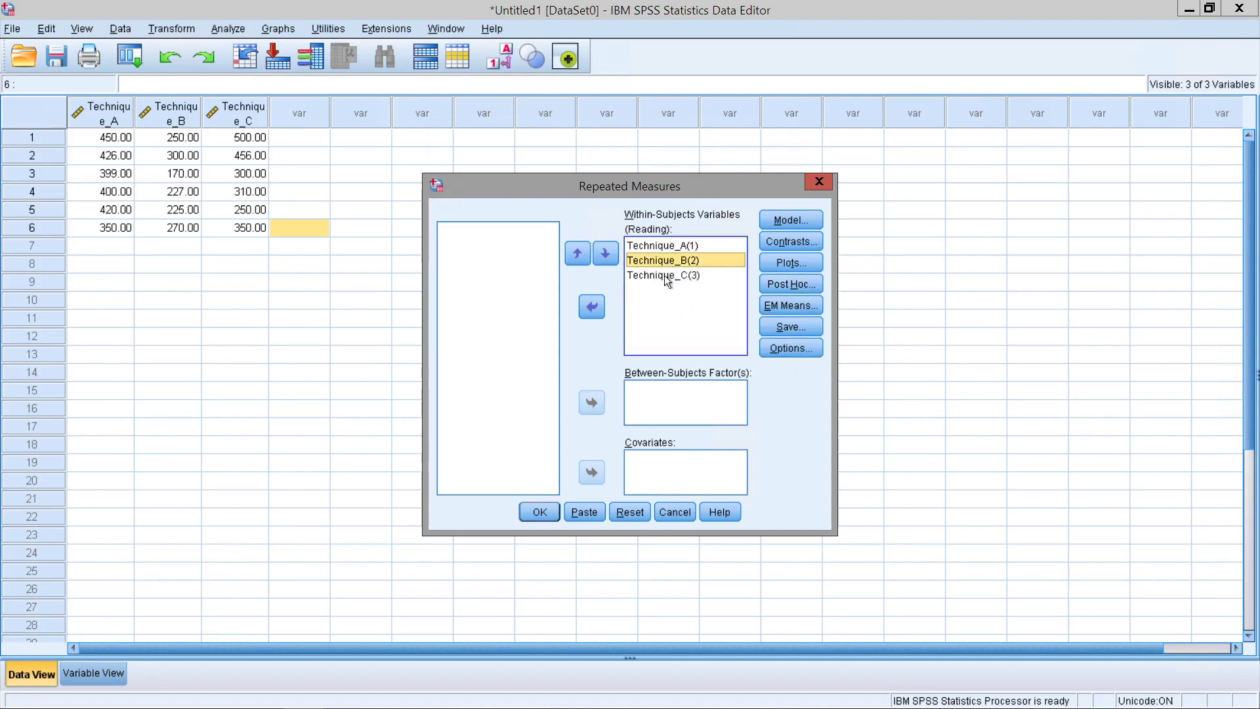
click(664, 275)
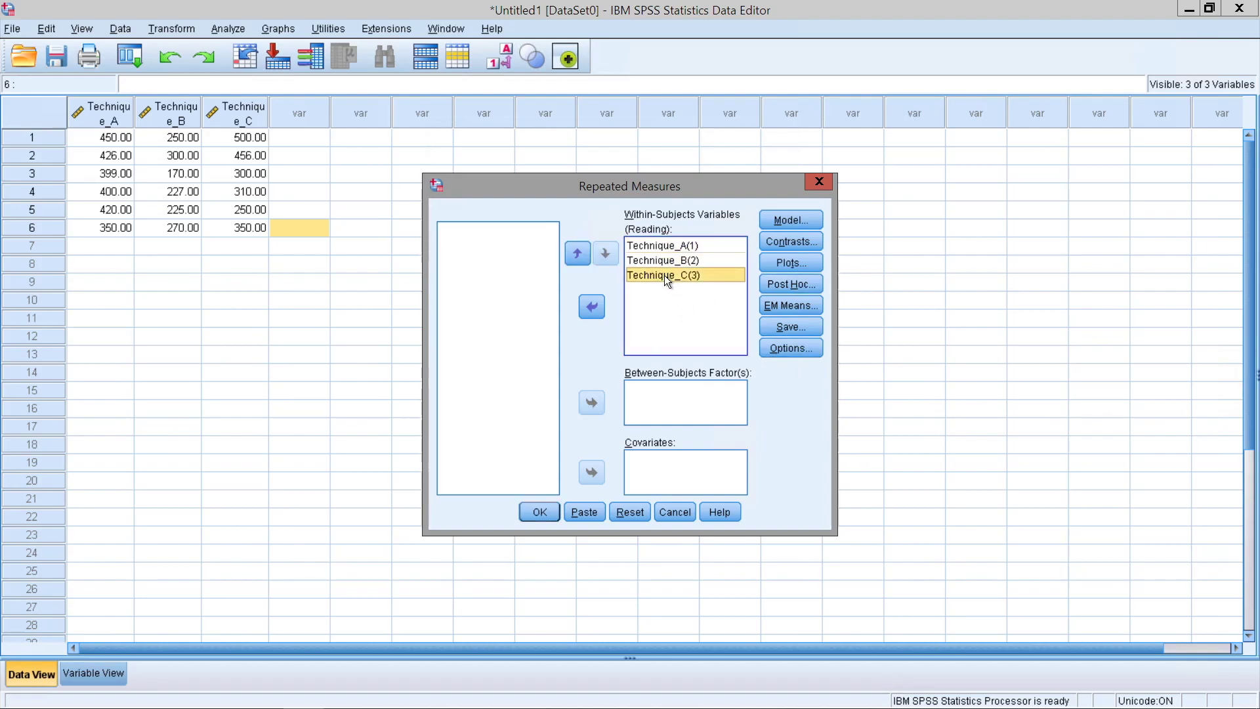
click(530, 505)
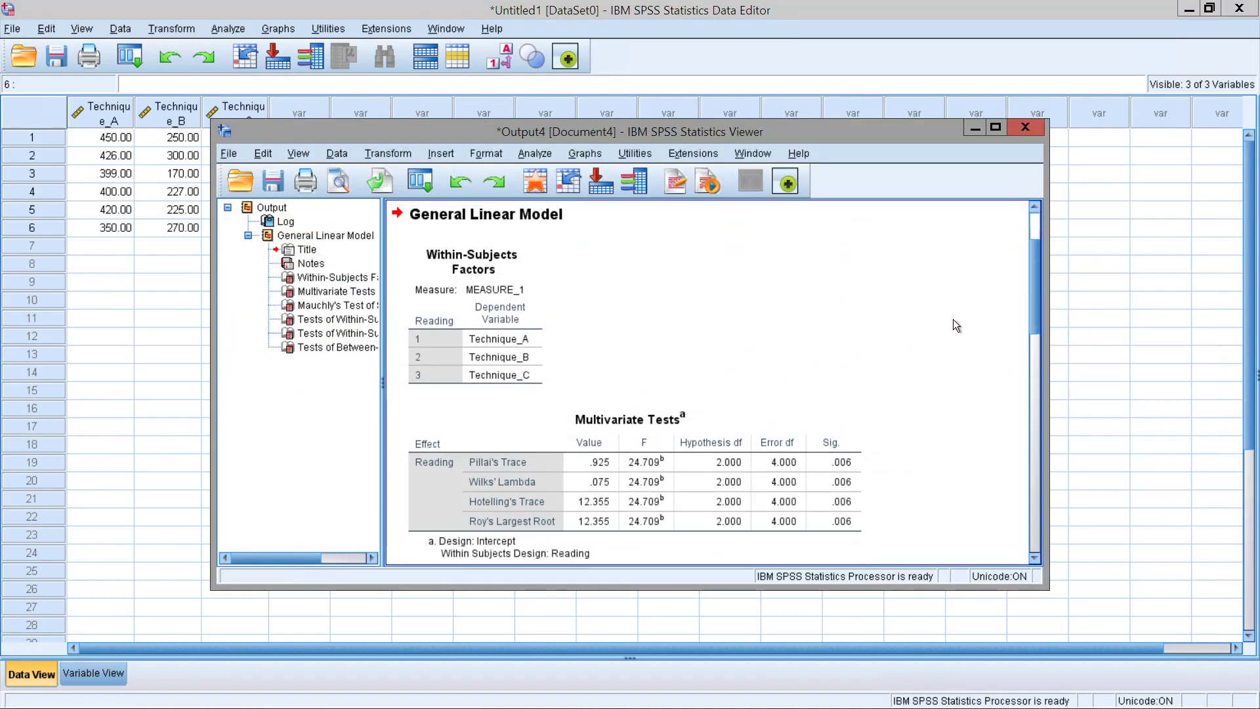
Scroll to Tests of Within-Subjects Effects (Reading F = 16.239, Sig. .001) and move the viewer aside.
drag(1028, 286, 1026, 430)
click(586, 313)
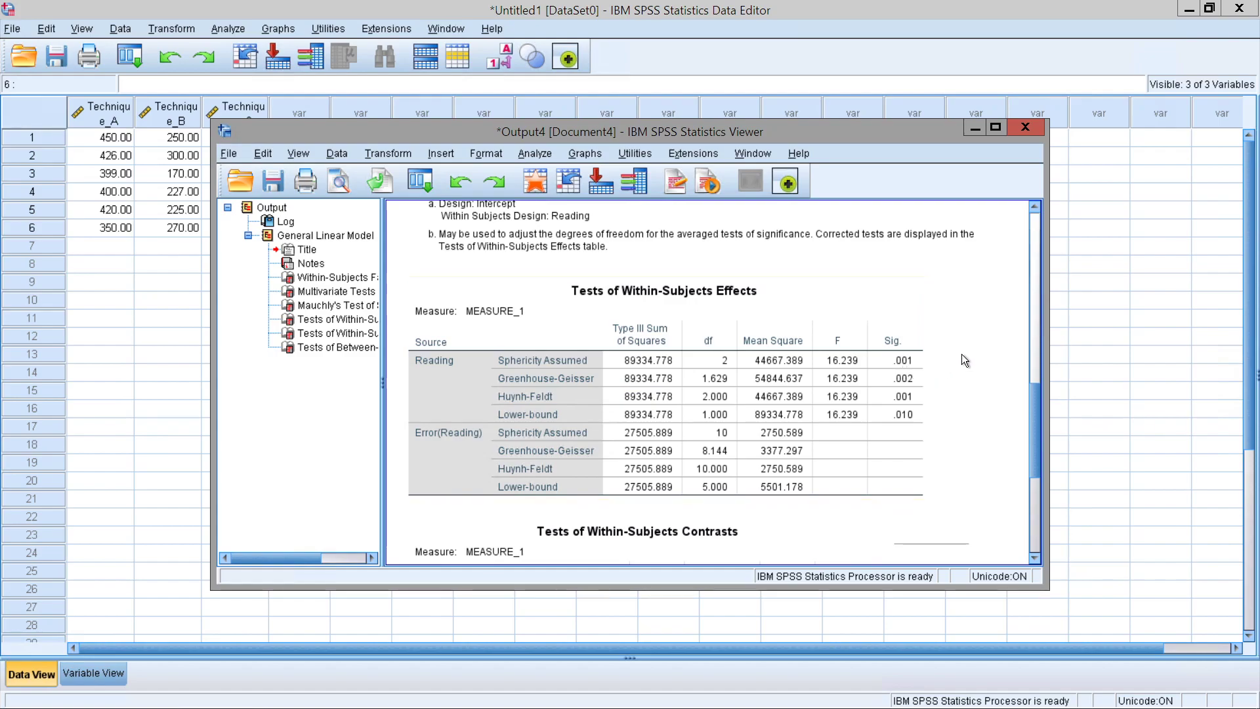
drag(674, 136, 789, 117)
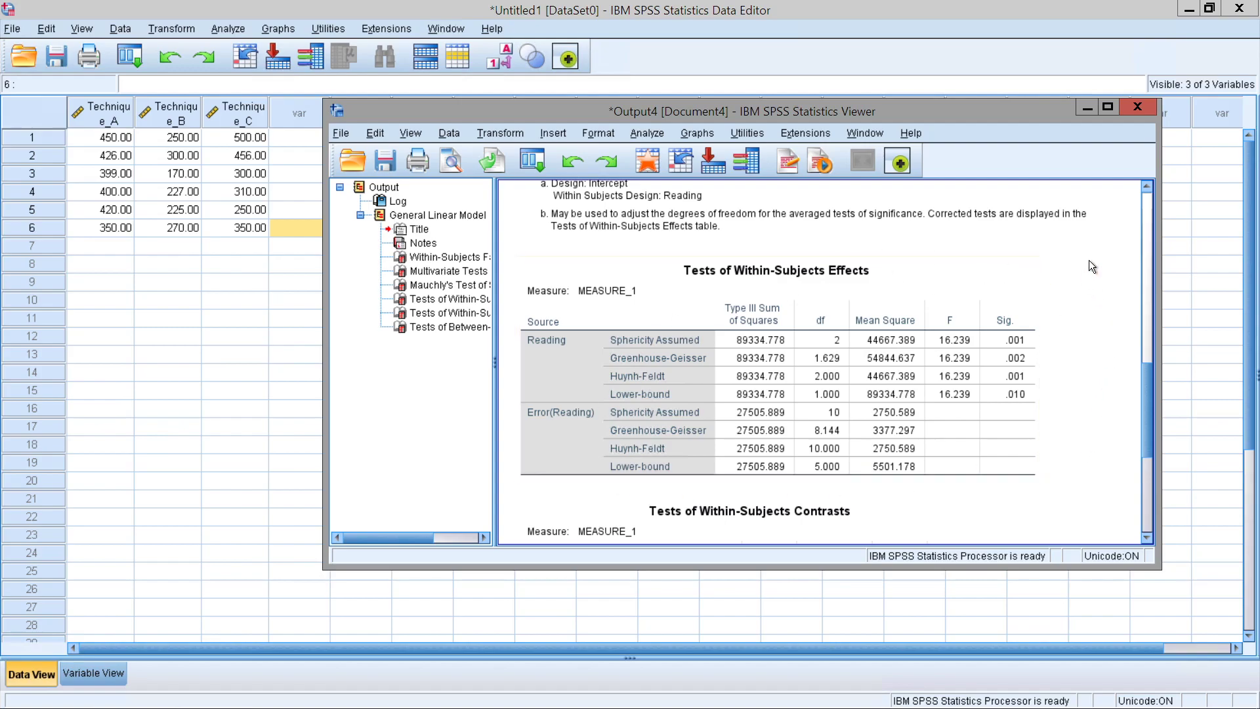
key(alt+Tab)
key(alt+Tab)
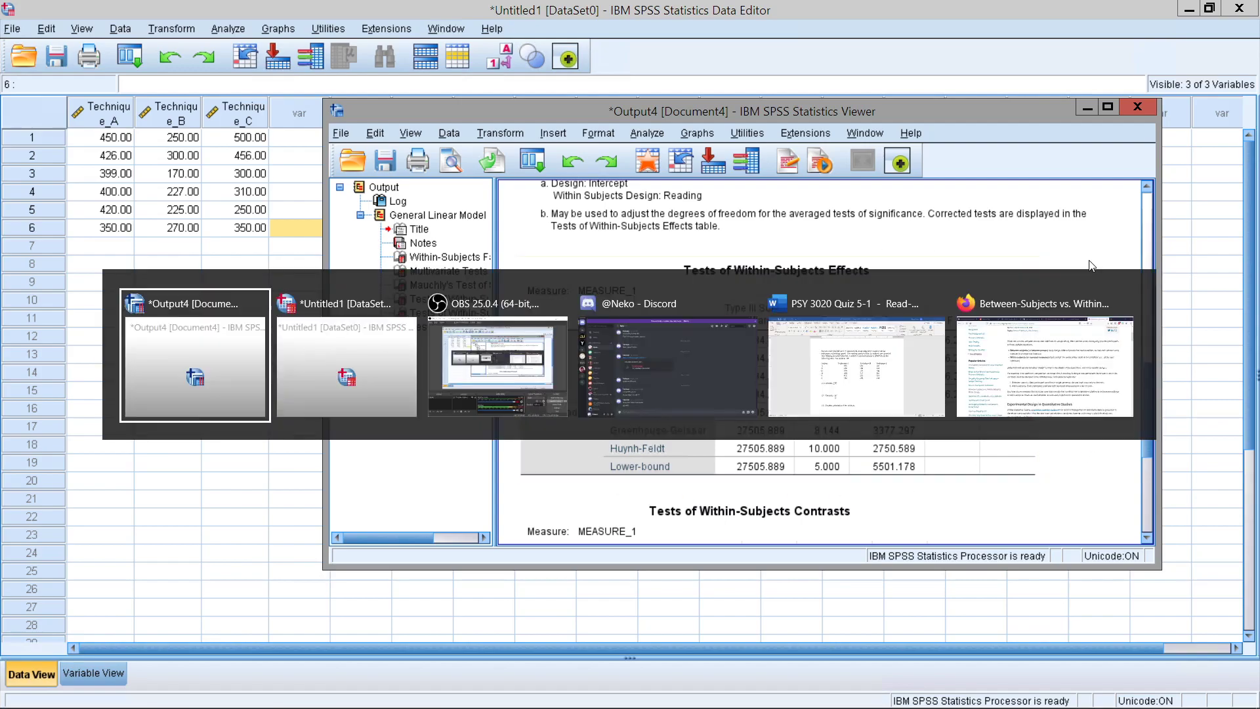